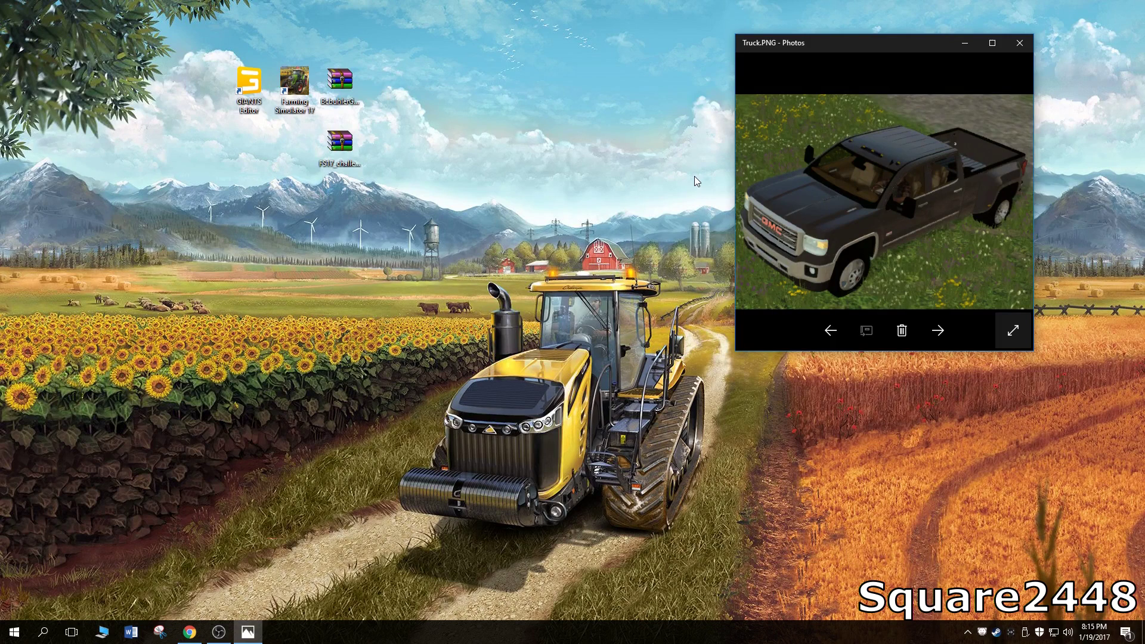
# Launch GIANTS Editor and open the BcbuhlerGMCSierraDually.zip mod with Open Mod
pyautogui.doubleClick(255, 100)
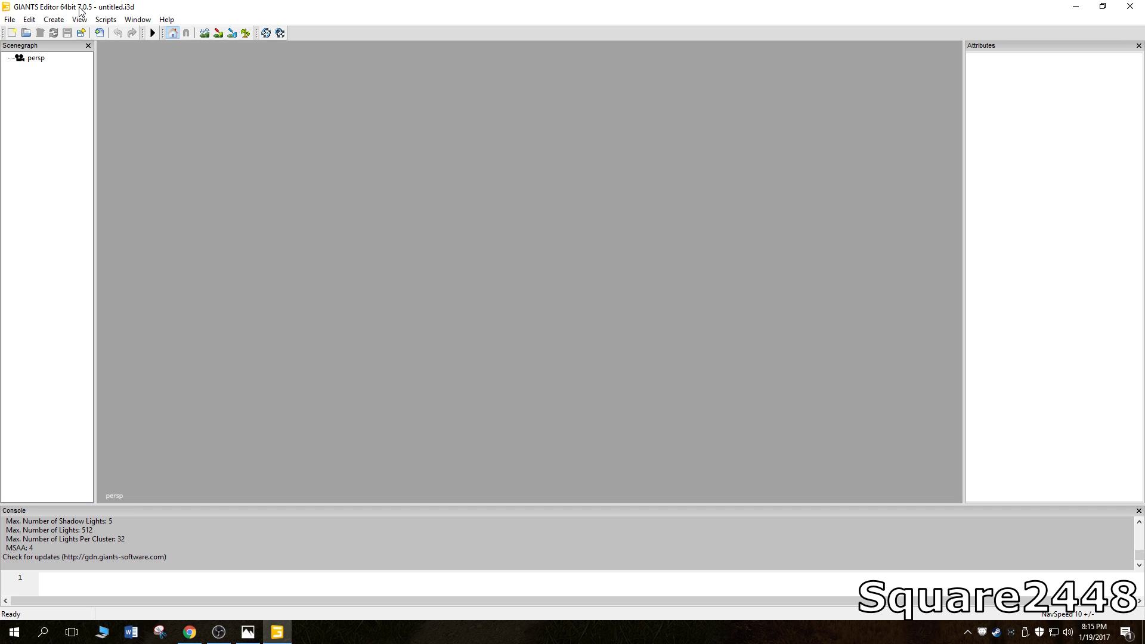
pyautogui.click(8, 21)
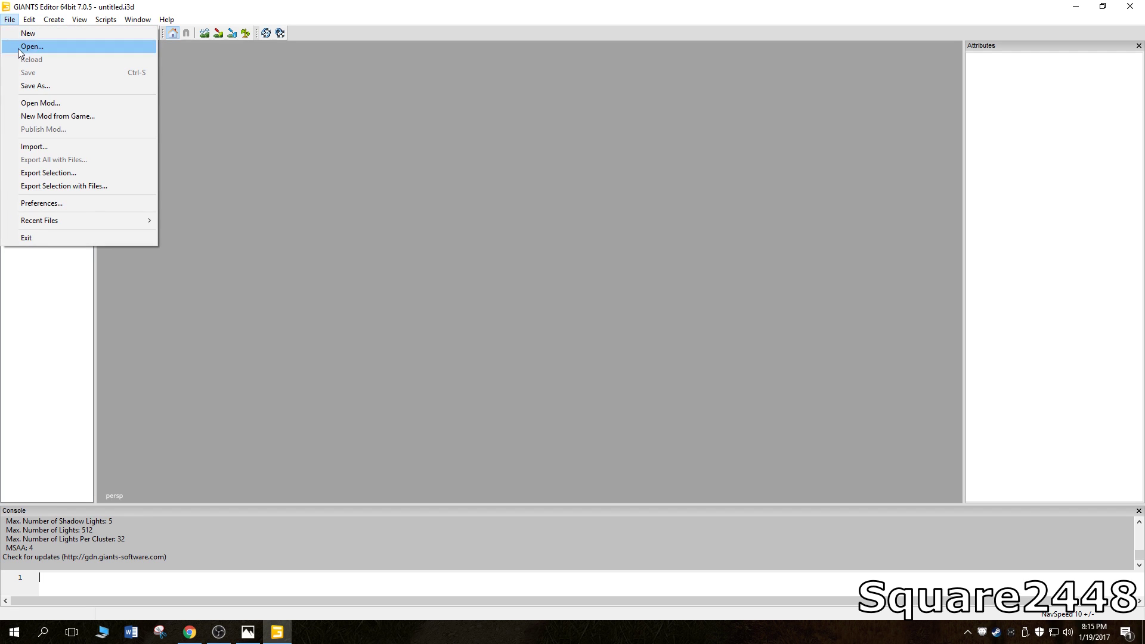
pyautogui.click(28, 103)
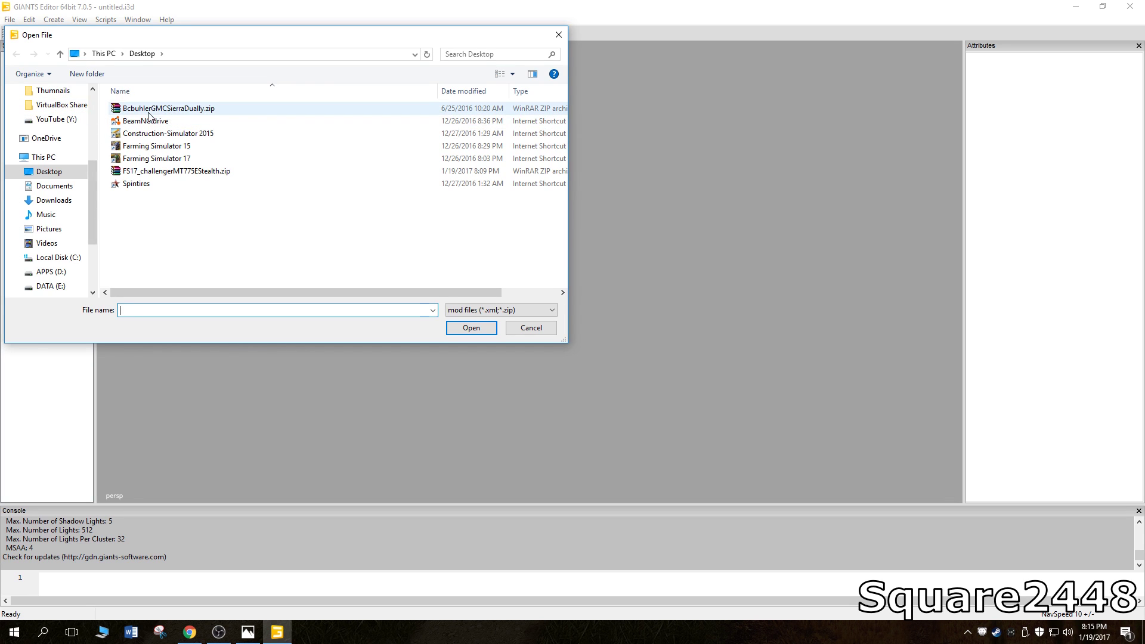
pyautogui.doubleClick(212, 110)
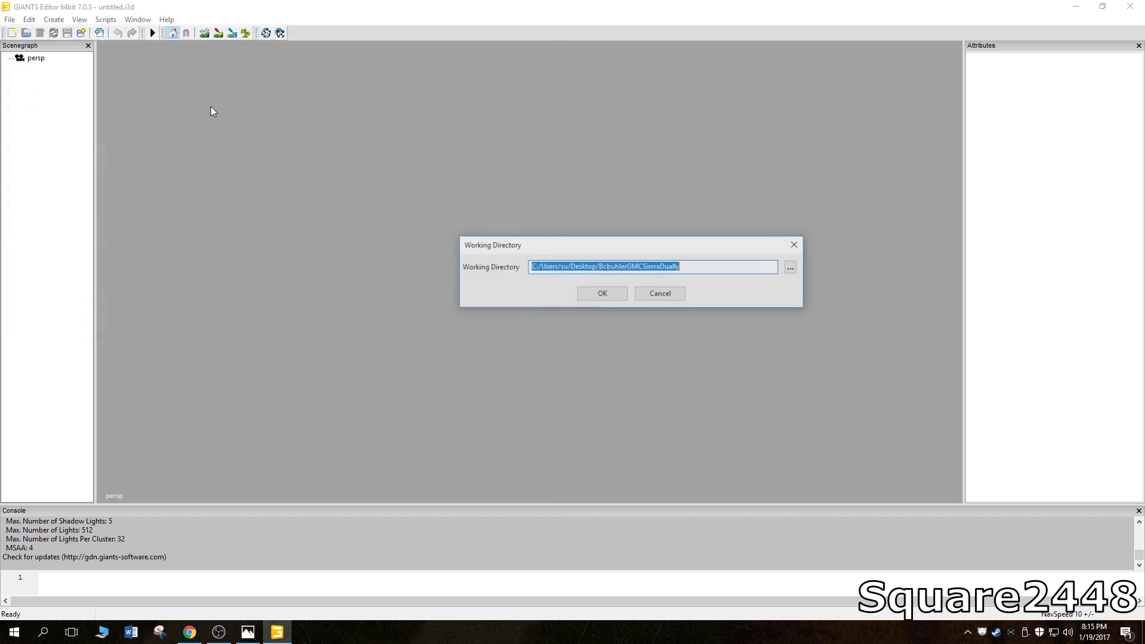
# Accept the working directory, approve automatic conversion, and confirm the converted output folder
pyautogui.click(615, 295)
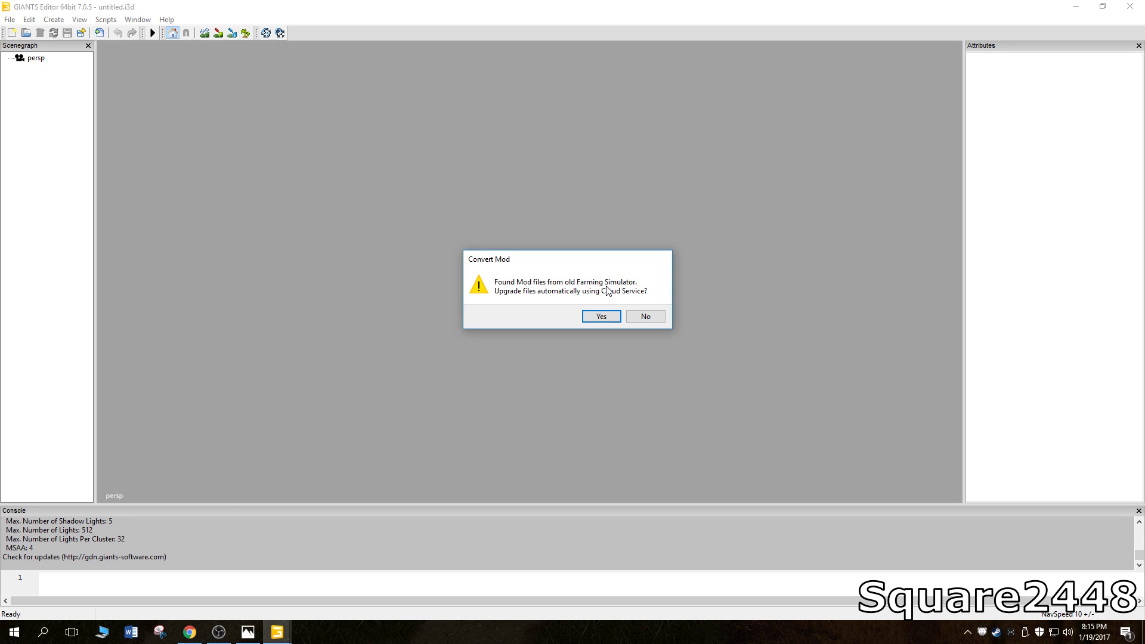
pyautogui.click(602, 318)
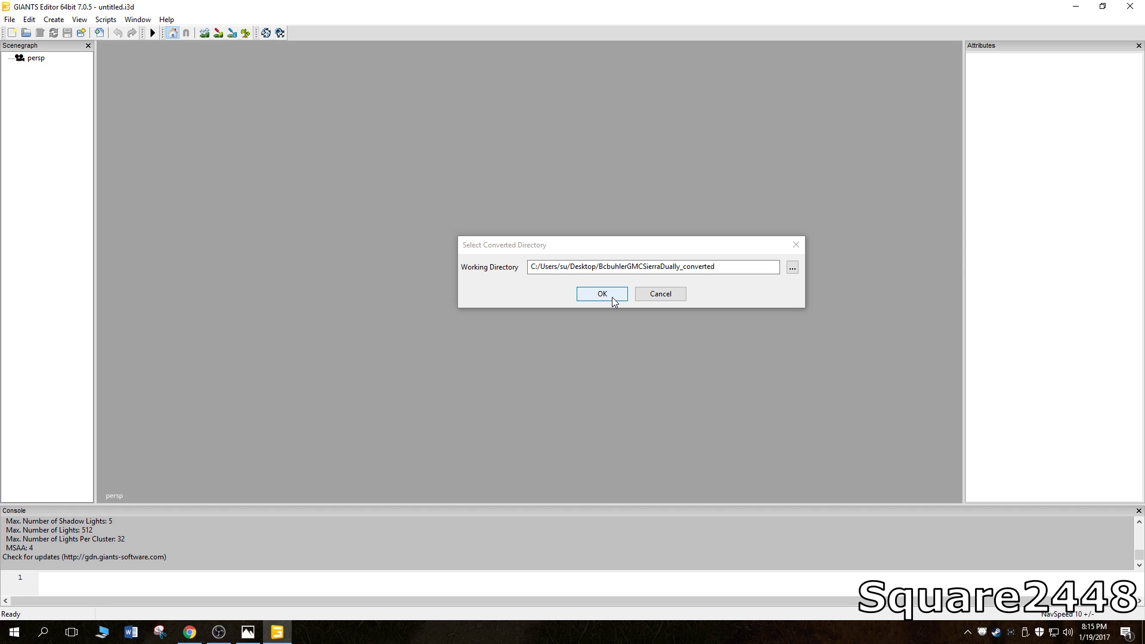
pyautogui.click(602, 267)
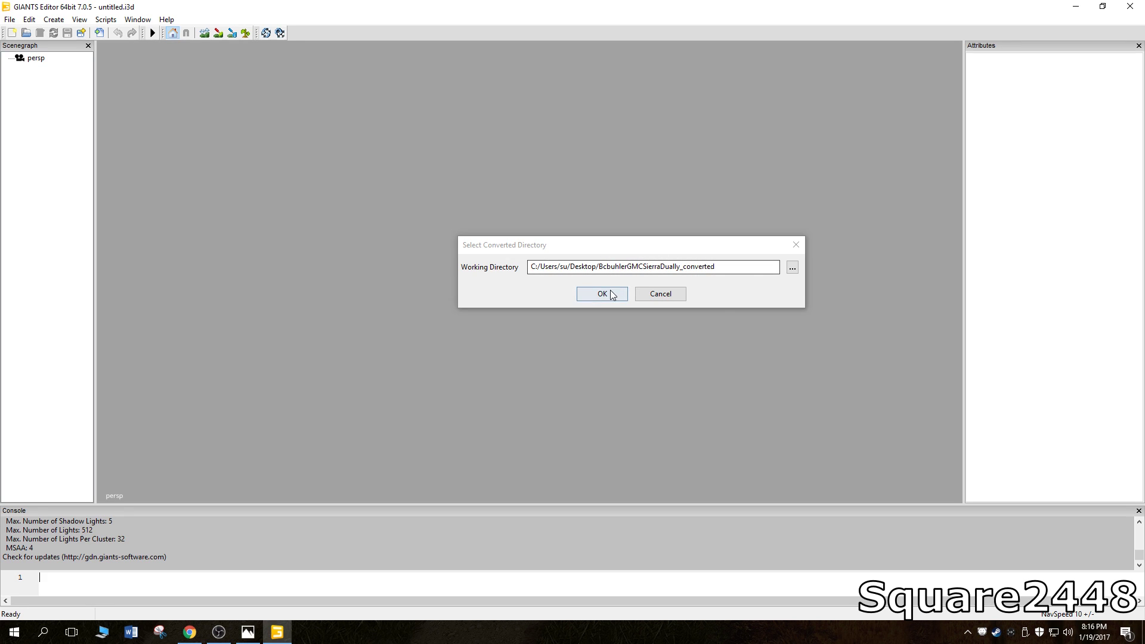
pyautogui.click(613, 294)
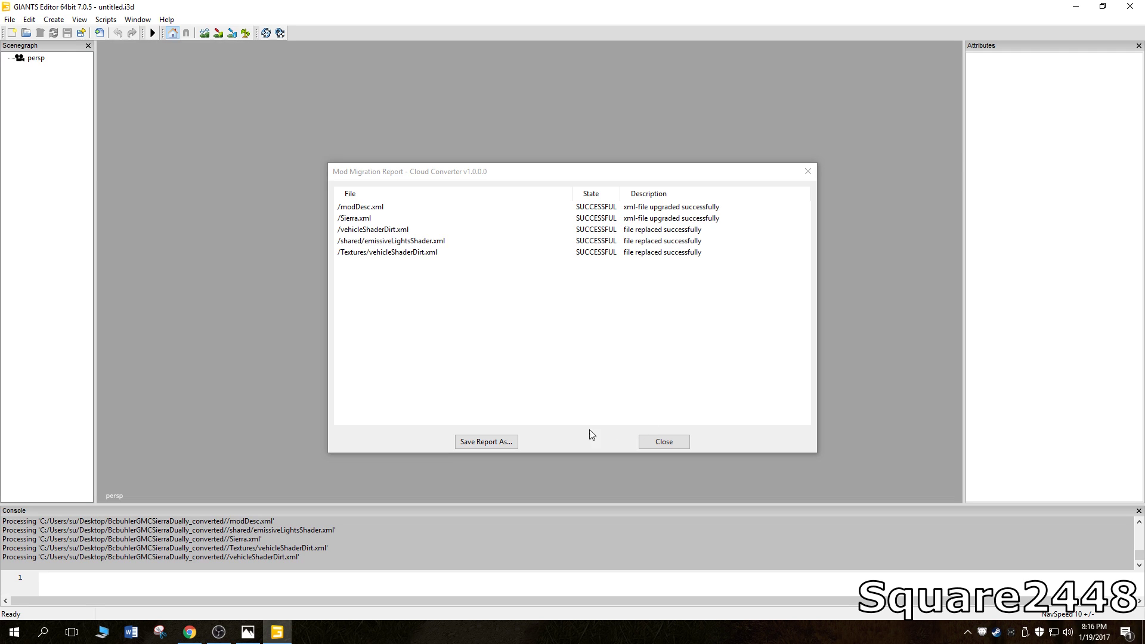
# Dismiss the migration report and load the GMC Sierra 3500HD item into the scene
pyautogui.click(662, 441)
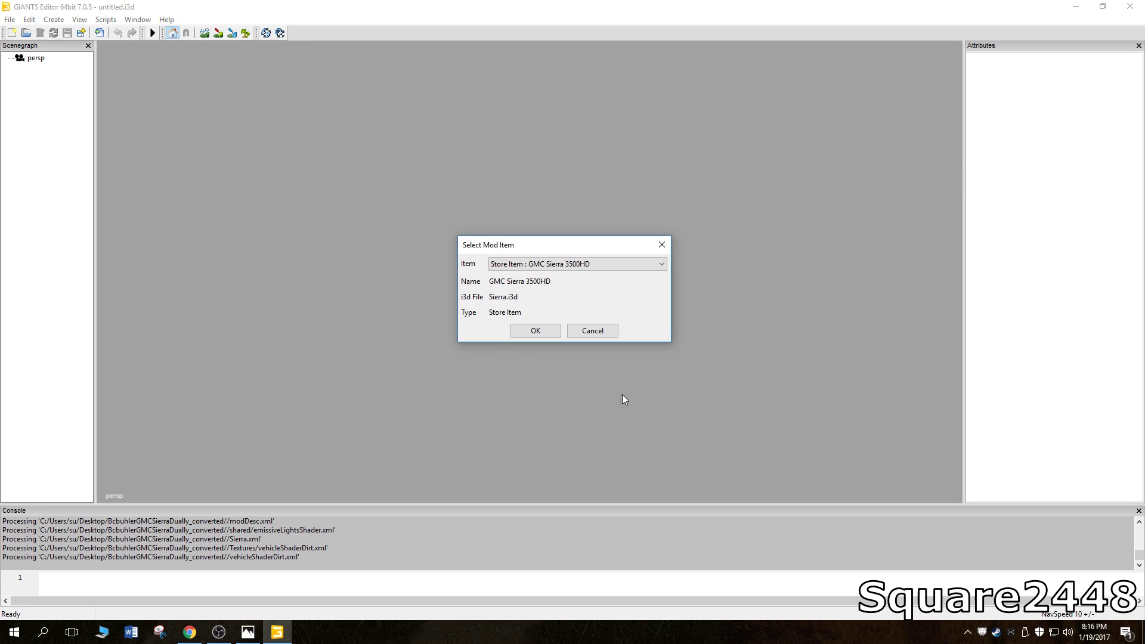
pyautogui.click(543, 331)
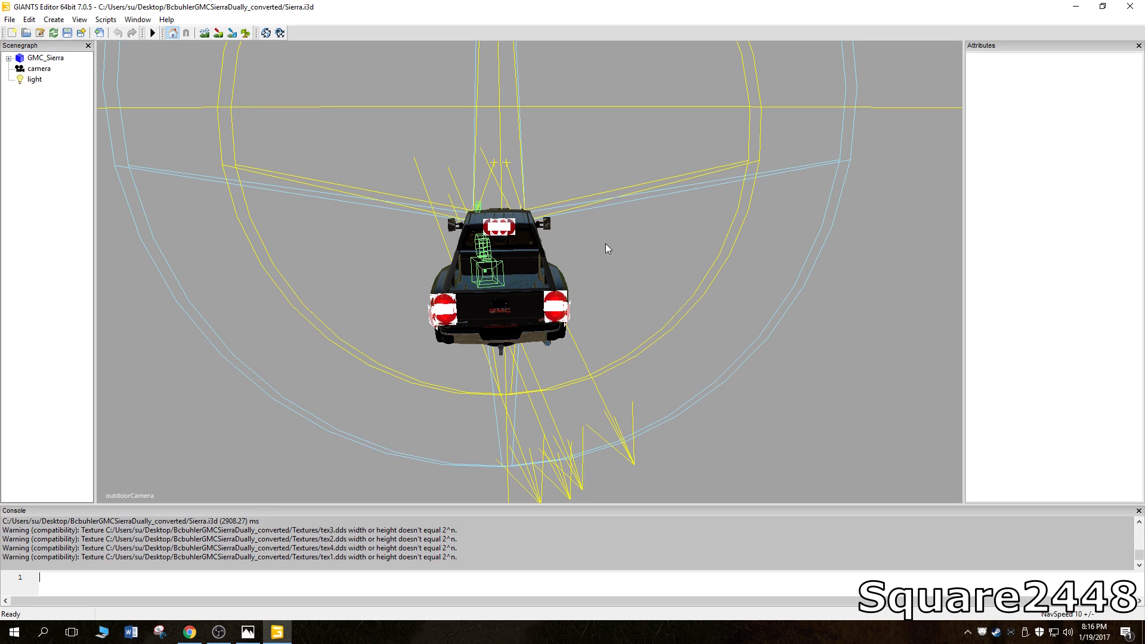
pyautogui.scroll(2, 646, 249)
pyautogui.scroll(3, 656, 210)
pyautogui.scroll(5, 675, 195)
pyautogui.scroll(-10, 667, 206)
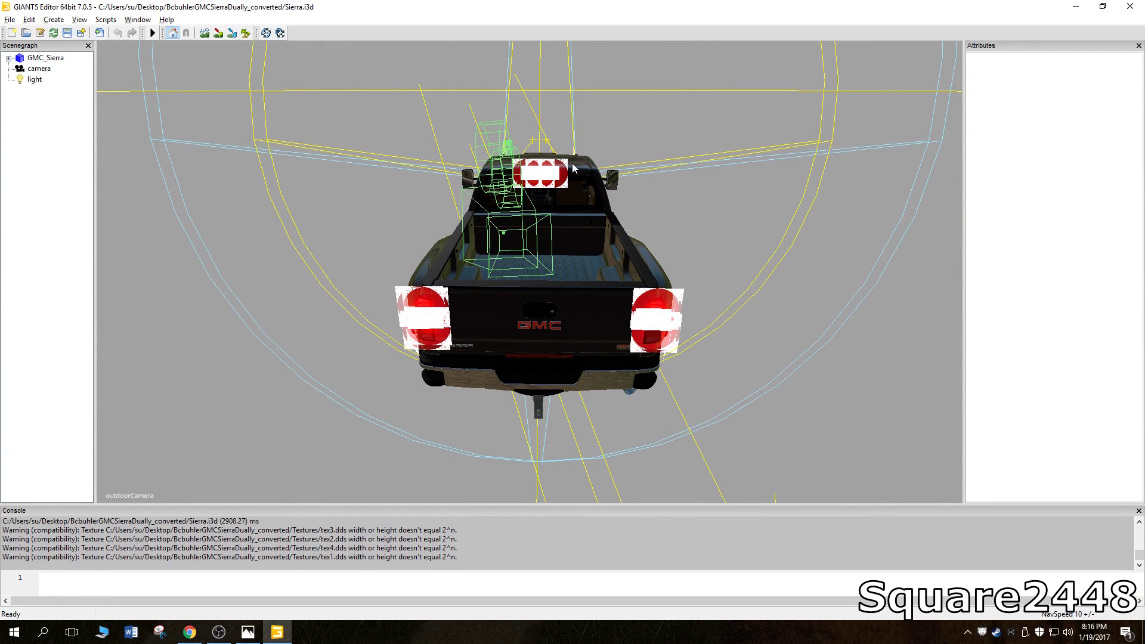
# Save the converted Sierra mod via File > Save, confirming Save Changes
pyautogui.click(11, 21)
pyautogui.click(19, 79)
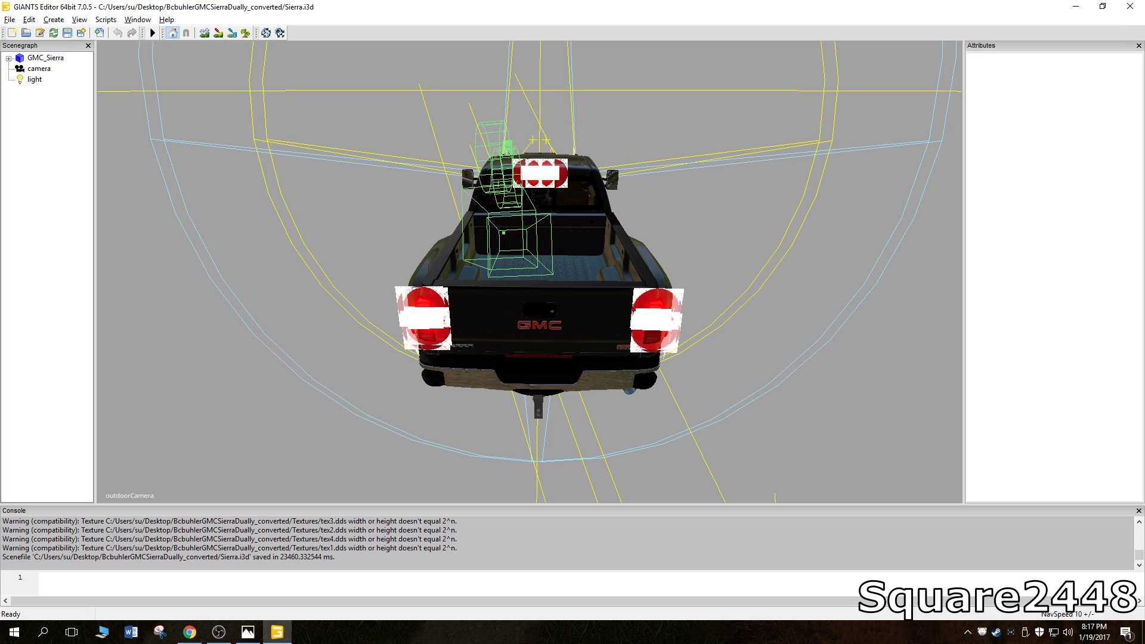
pyautogui.click(1130, 6)
pyautogui.click(592, 311)
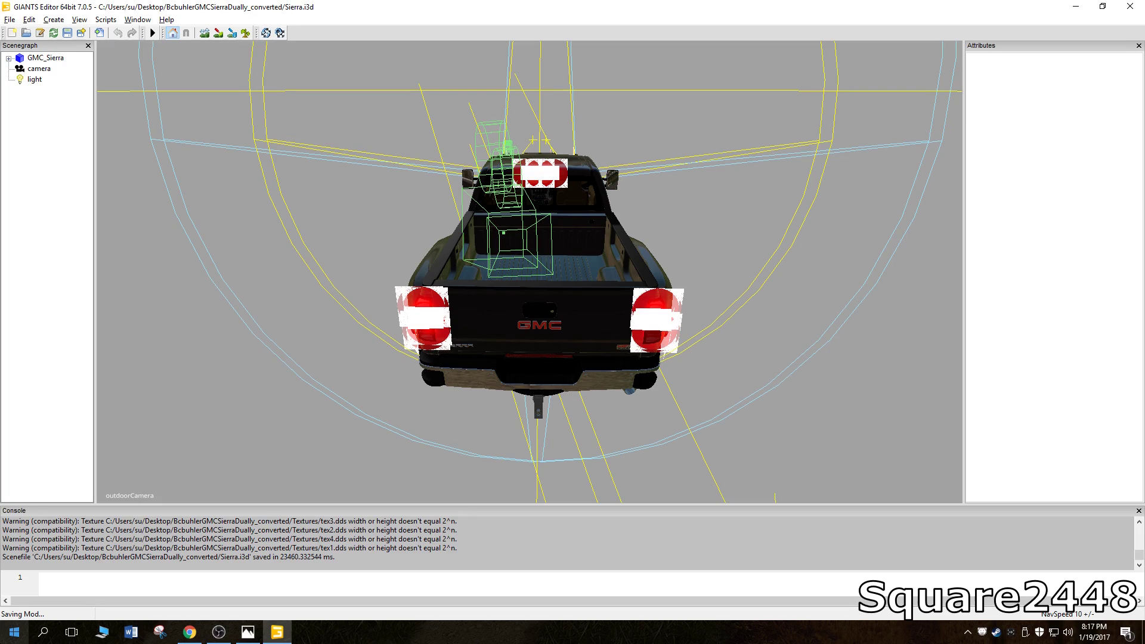
# Close GIANTS Editor with Alt+F4 and move the converted folder icon to the desktop centre
pyautogui.hotkey('alt', 'F4')
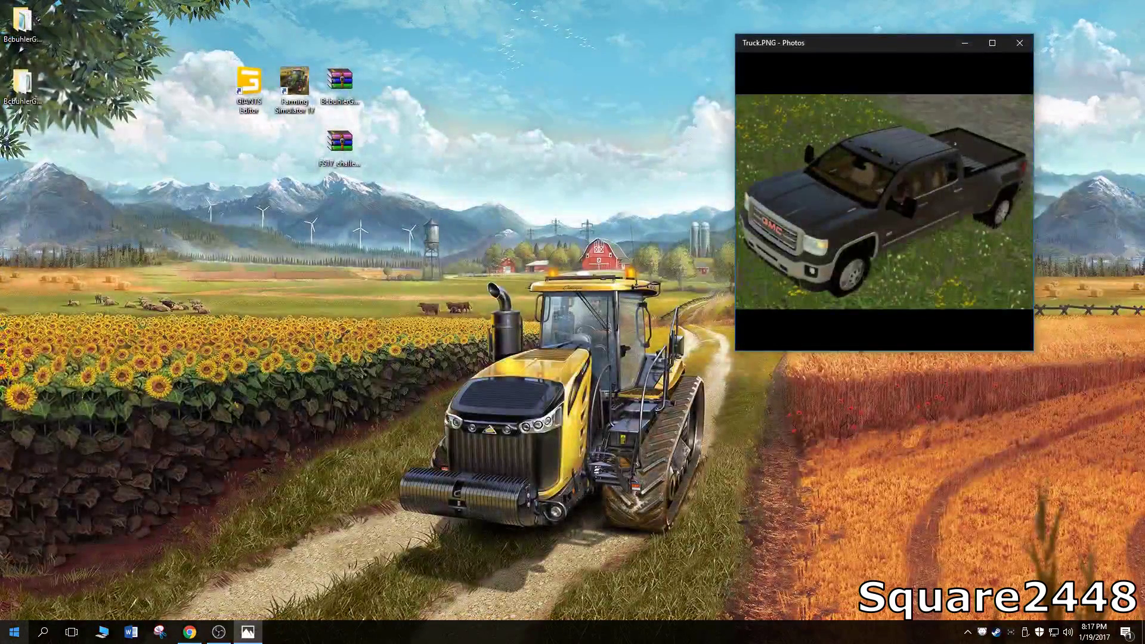
pyautogui.click(26, 24)
pyautogui.moveTo(26, 24); pyautogui.dragTo(116, 27)
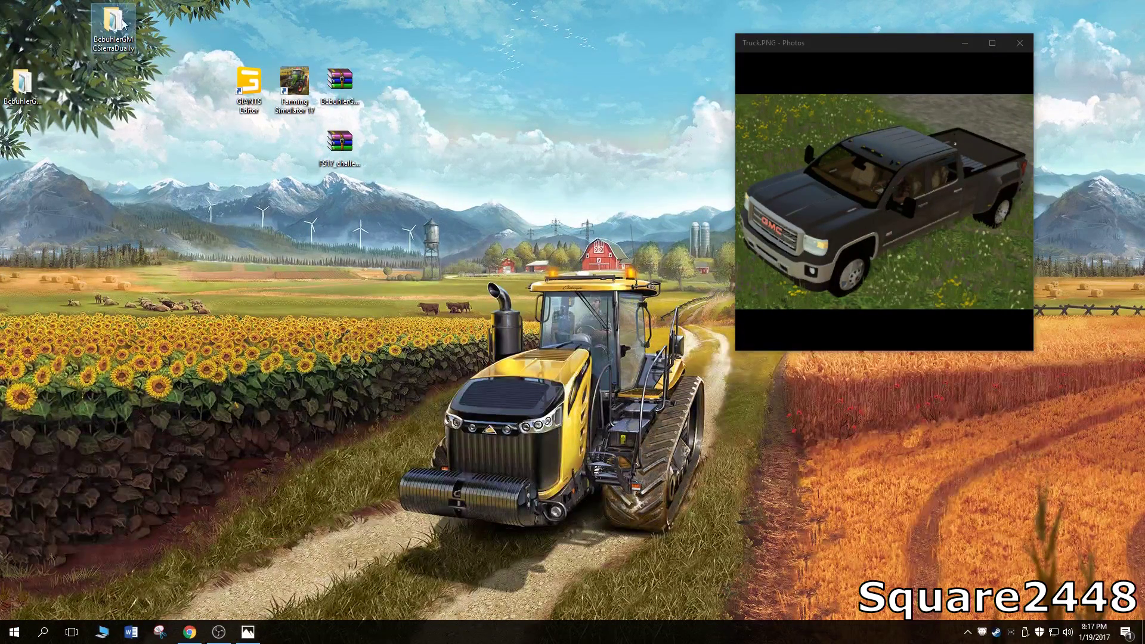
pyautogui.moveTo(23, 85); pyautogui.dragTo(520, 232)
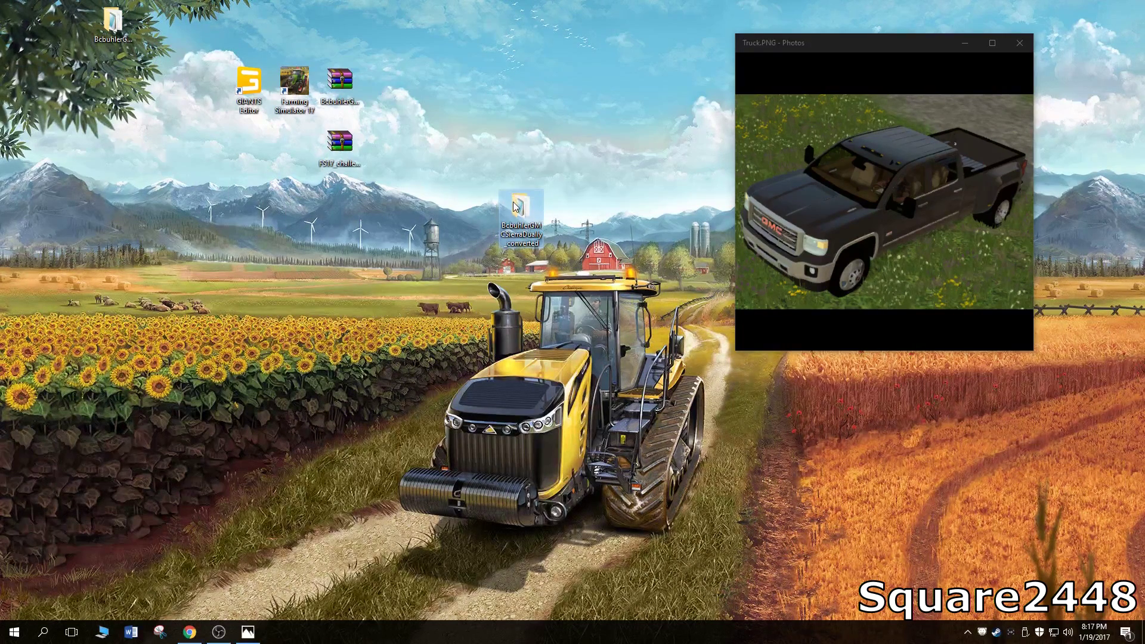
# Browse the converted mod's Textures folder, then its cars folder, and rearrange desktop icons
pyautogui.doubleClick(516, 209)
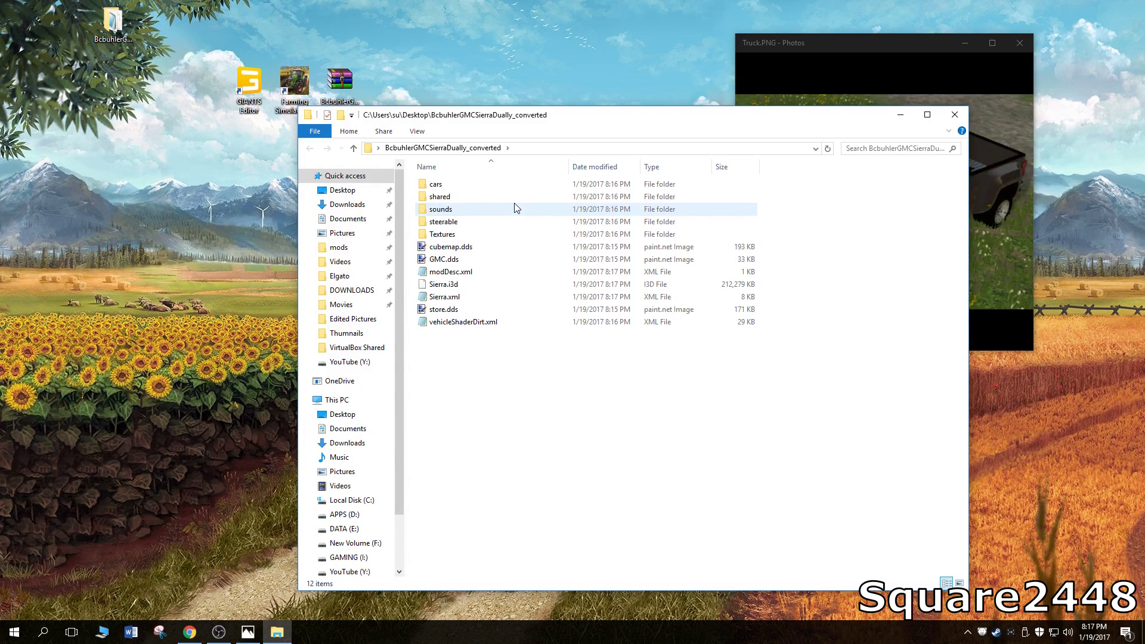
pyautogui.doubleClick(486, 237)
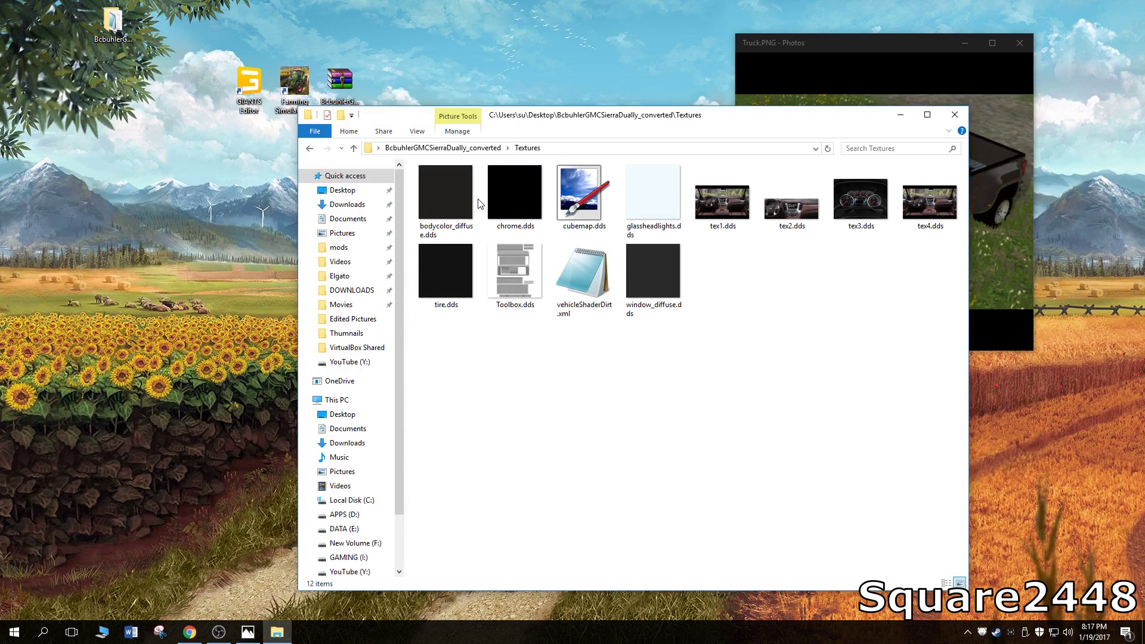
pyautogui.click(488, 148)
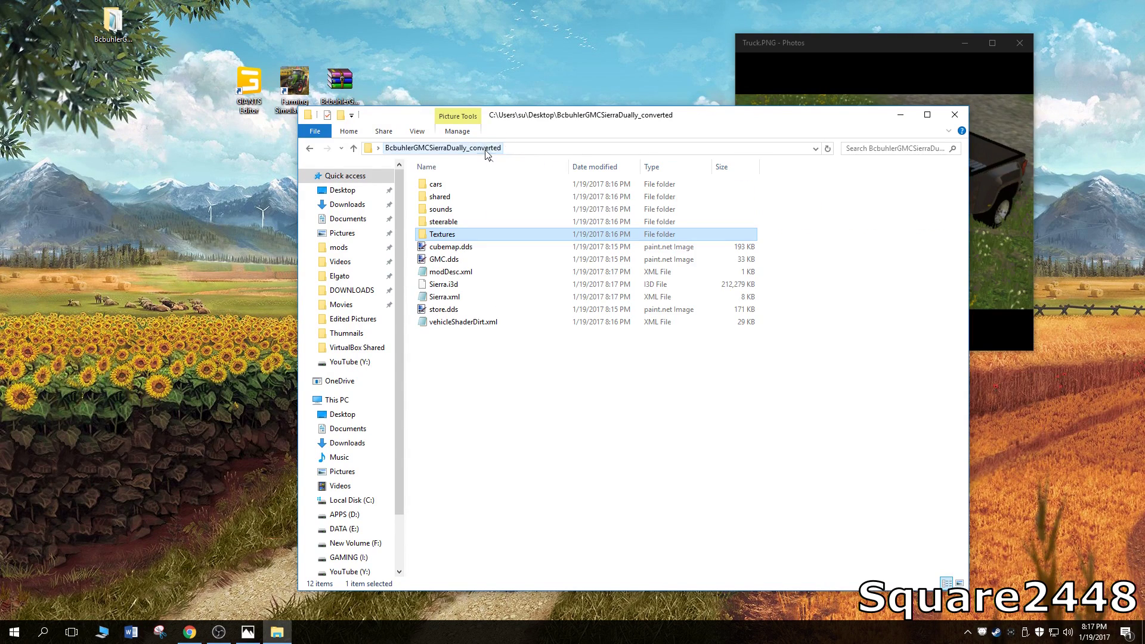
pyautogui.doubleClick(483, 187)
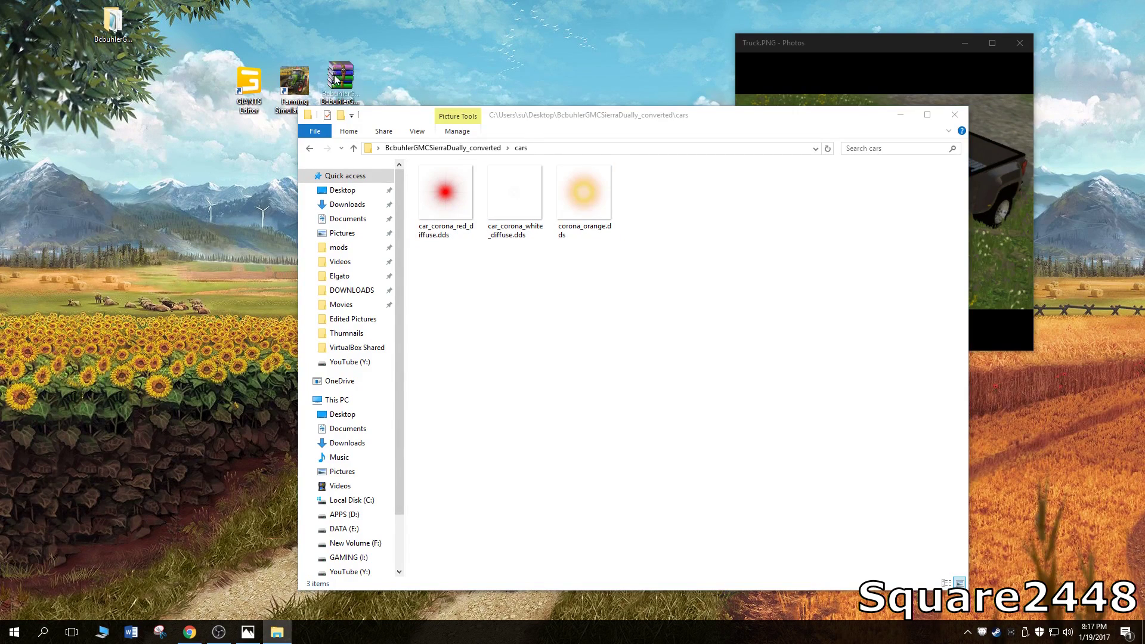
pyautogui.moveTo(335, 85); pyautogui.dragTo(334, 53)
pyautogui.moveTo(385, 108); pyautogui.dragTo(480, 105)
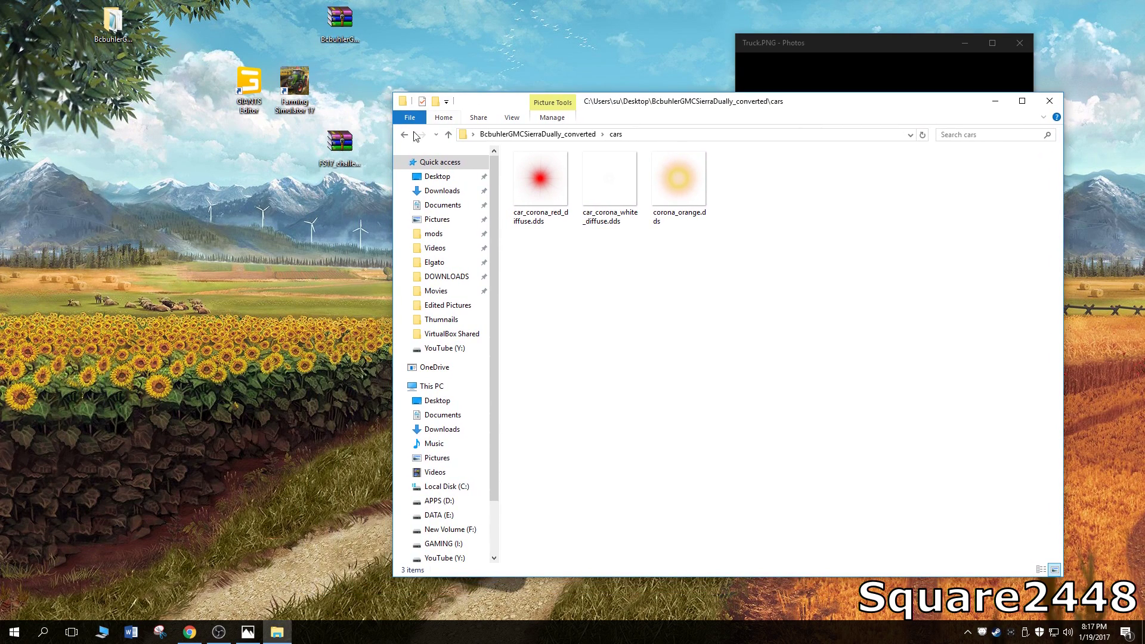
# Extract coronaOrange, coronaRed and coronaWhite diffuse textures from the Challenger archive to the desktop
pyautogui.doubleClick(344, 144)
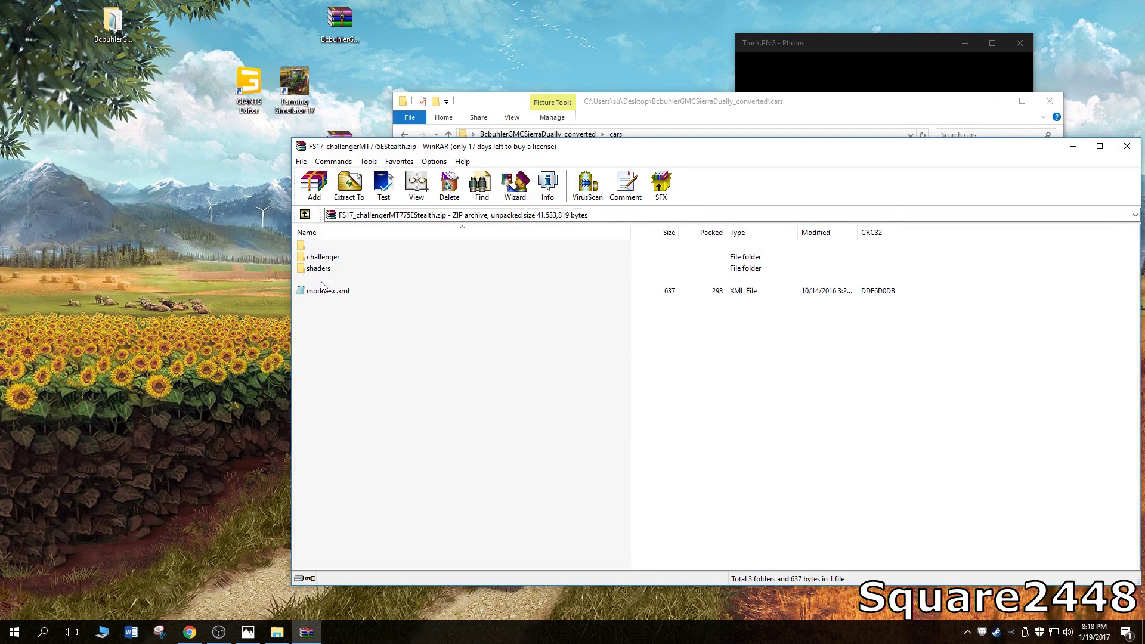
pyautogui.doubleClick(322, 281)
pyautogui.click(379, 270)
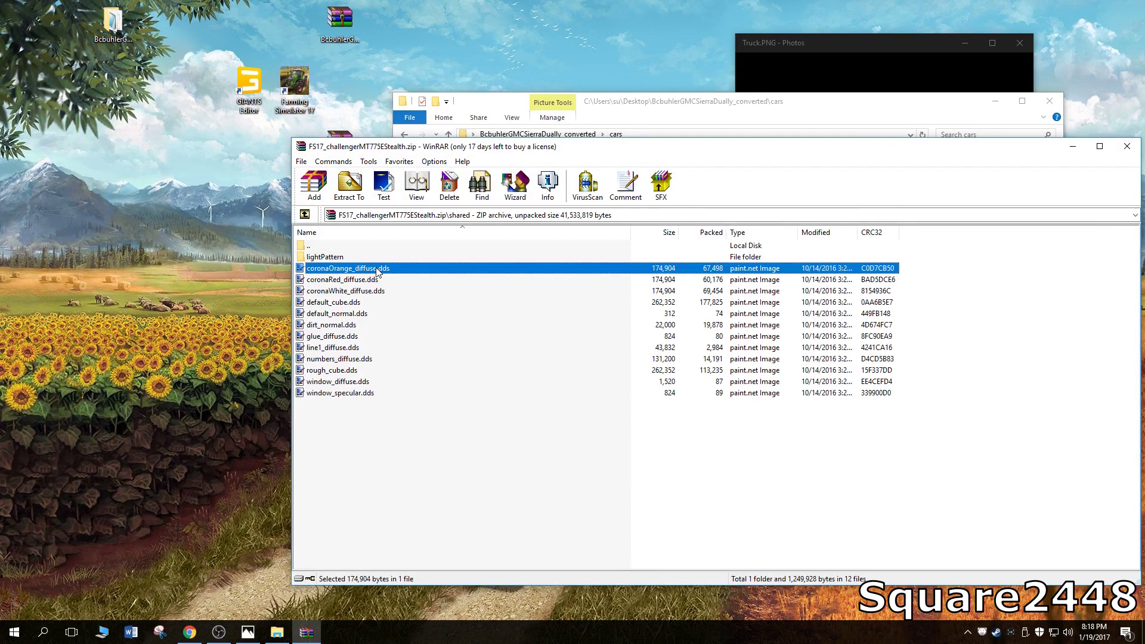
pyautogui.keyDown('shift'); pyautogui.click(372, 281); pyautogui.keyUp('shift')
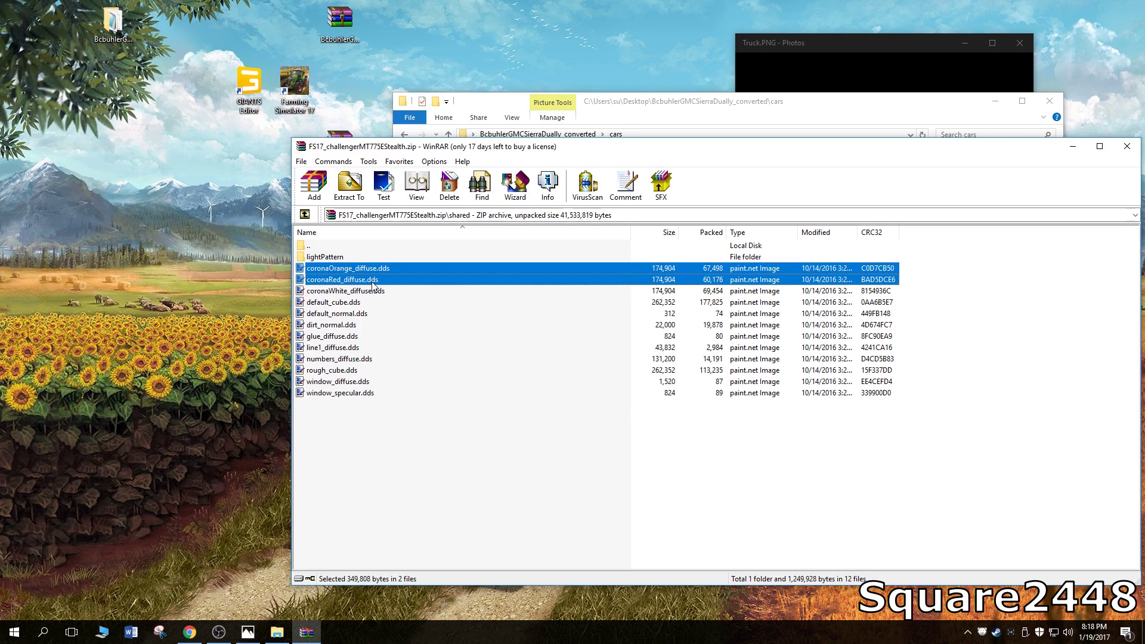
pyautogui.keyDown('shift'); pyautogui.click(375, 294); pyautogui.keyUp('shift')
pyautogui.moveTo(441, 275)
pyautogui.mouseDown()
pyautogui.moveTo(305, 251)
pyautogui.moveTo(244, 201)
pyautogui.mouseUp()
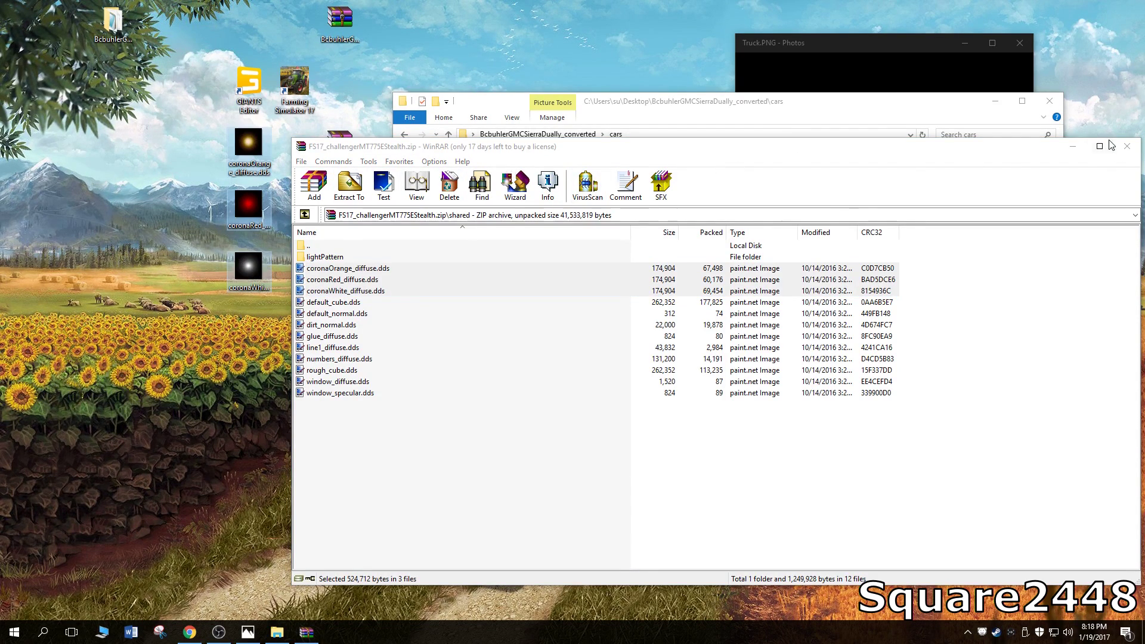
pyautogui.click(1061, 151)
# Rename the red corona texture to car_corona_red_diffuse.dds and replace it in cars
pyautogui.click(1045, 160)
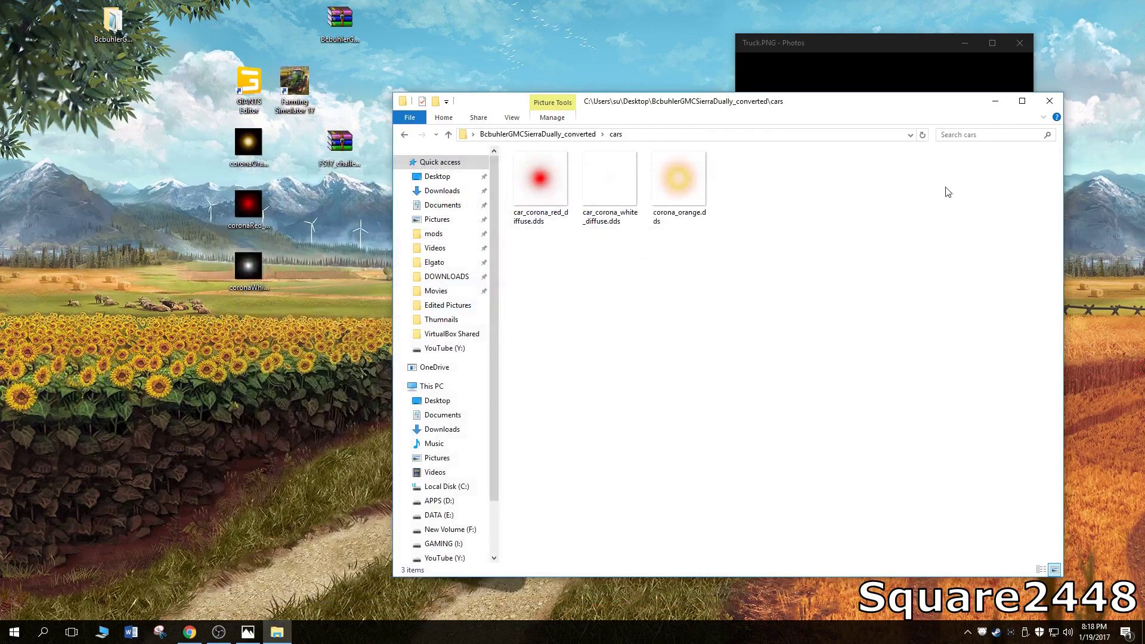
pyautogui.rightClick(247, 188)
pyautogui.click(279, 469)
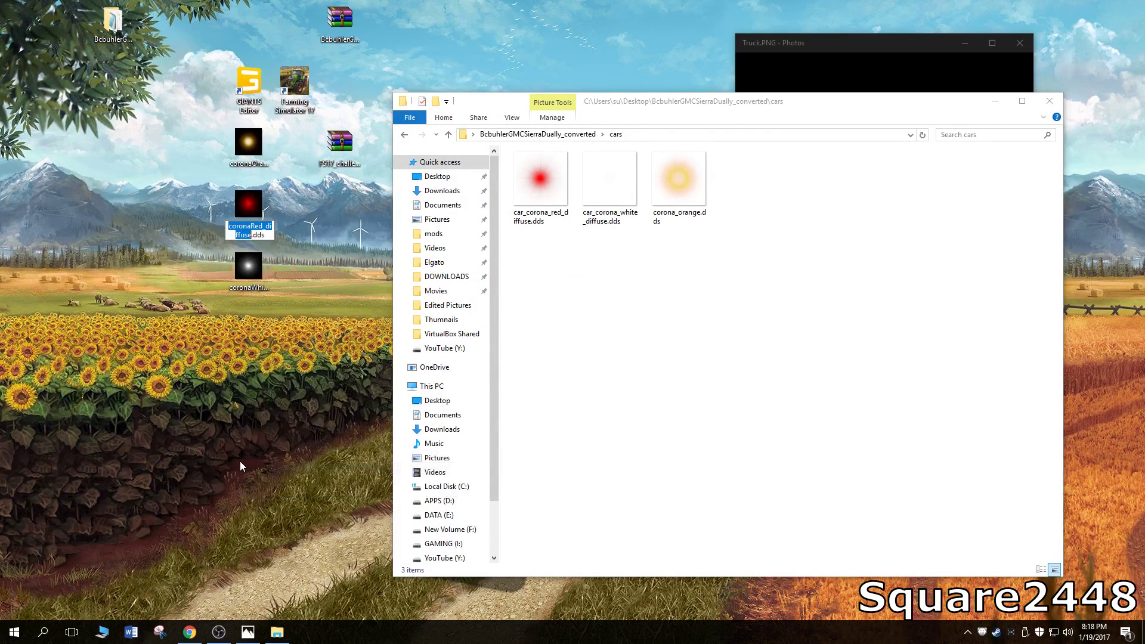
pyautogui.press('Left')
pyautogui.press('Right')
pyautogui.press('Right')
pyautogui.press('Right')
pyautogui.press('Home')
pyautogui.write('car_corona')
pyautogui.write('_r')
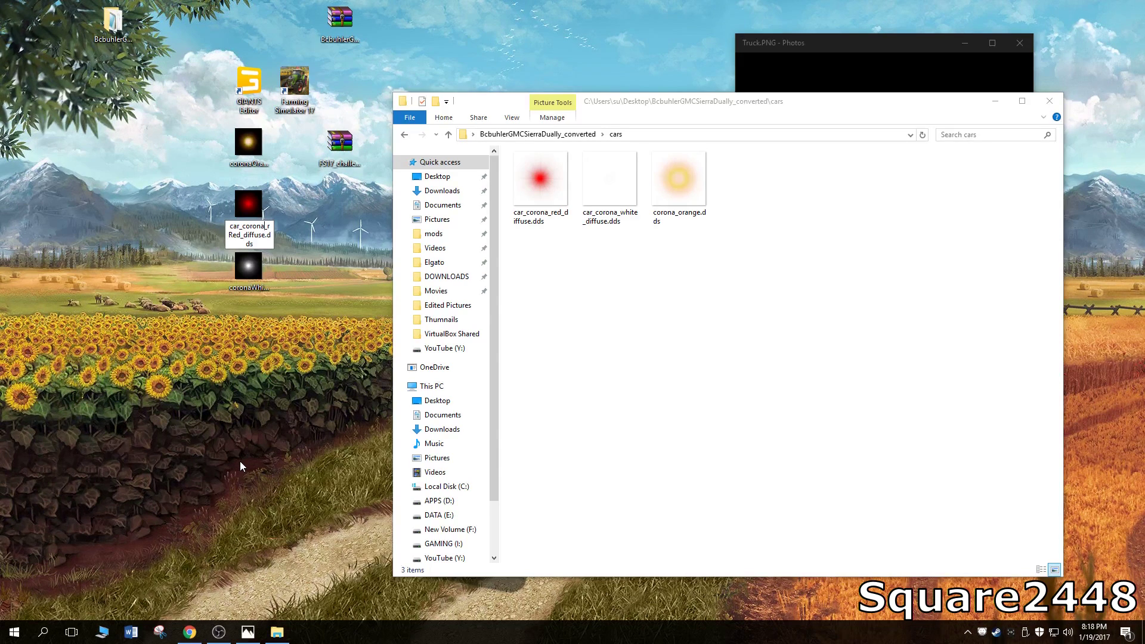
pyautogui.press('Delete')
pyautogui.press('Return')
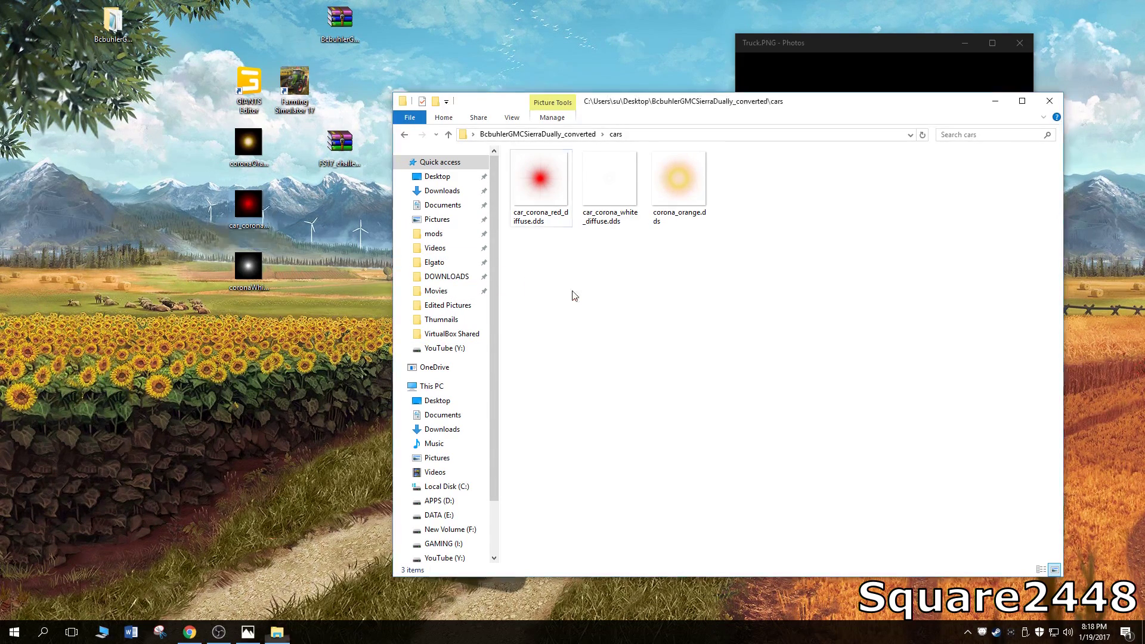
pyautogui.moveTo(251, 203); pyautogui.dragTo(573, 296)
pyautogui.click(340, 232)
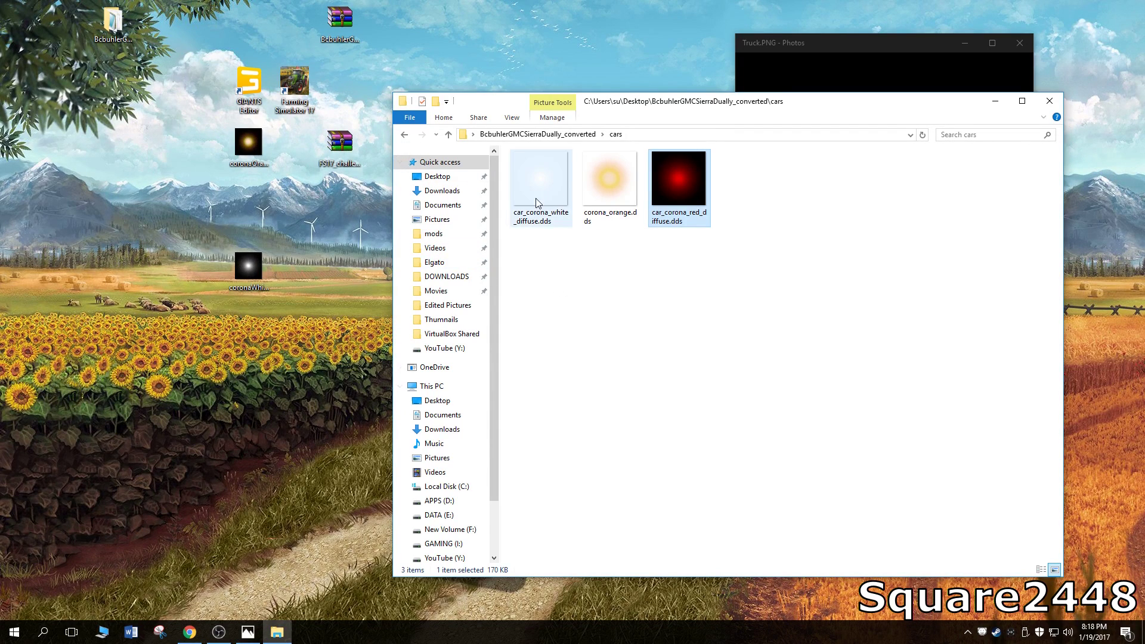
# Rename the orange corona texture and move it into cars, then pull it back out
pyautogui.moveTo(251, 149)
pyautogui.mouseDown()
pyautogui.moveTo(270, 183)
pyautogui.moveTo(297, 198)
pyautogui.mouseUp()
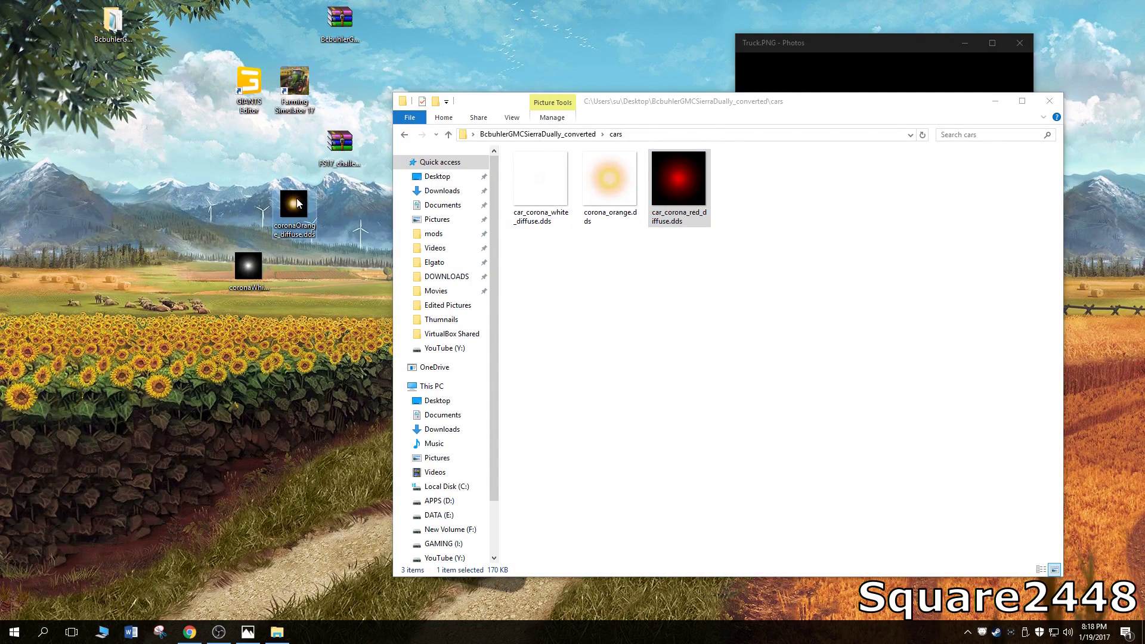
pyautogui.rightClick(296, 205)
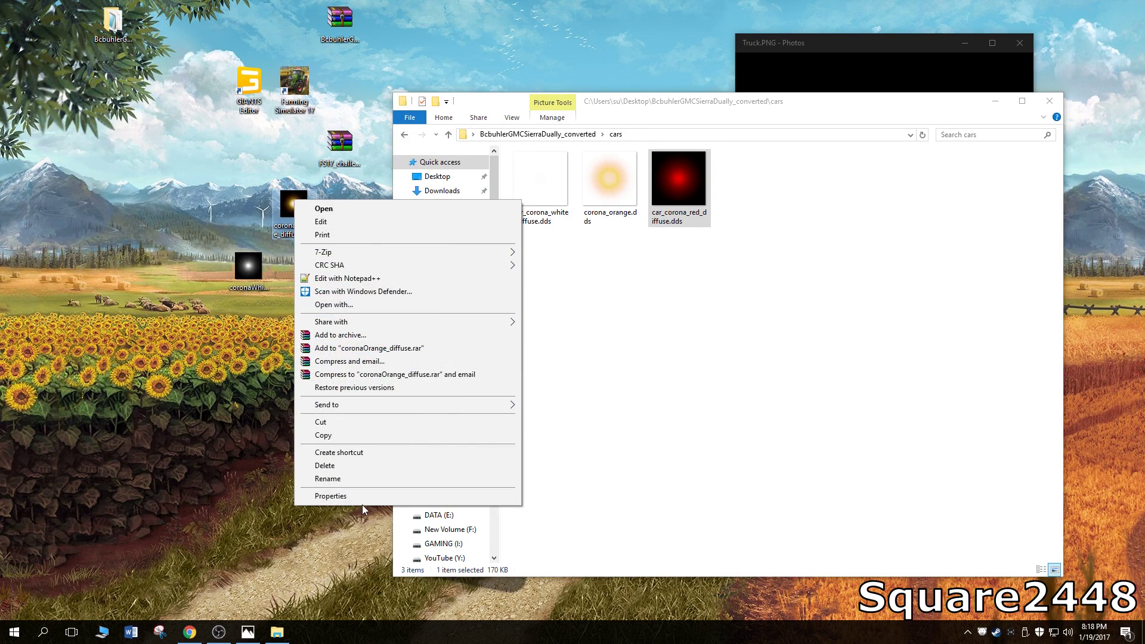
pyautogui.click(364, 478)
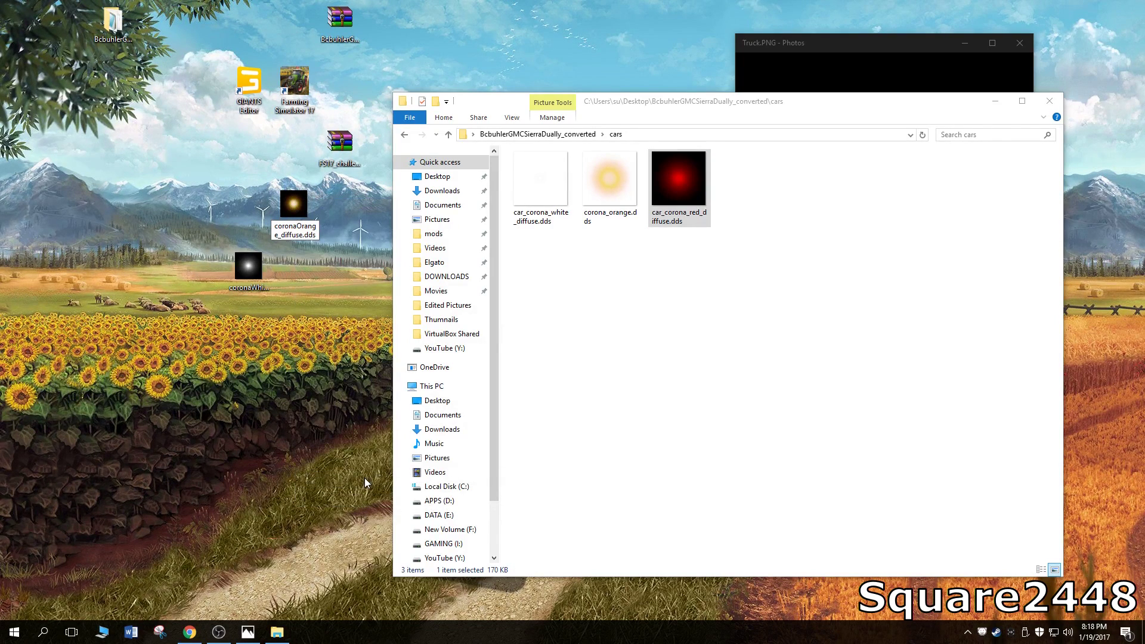
pyautogui.write('_')
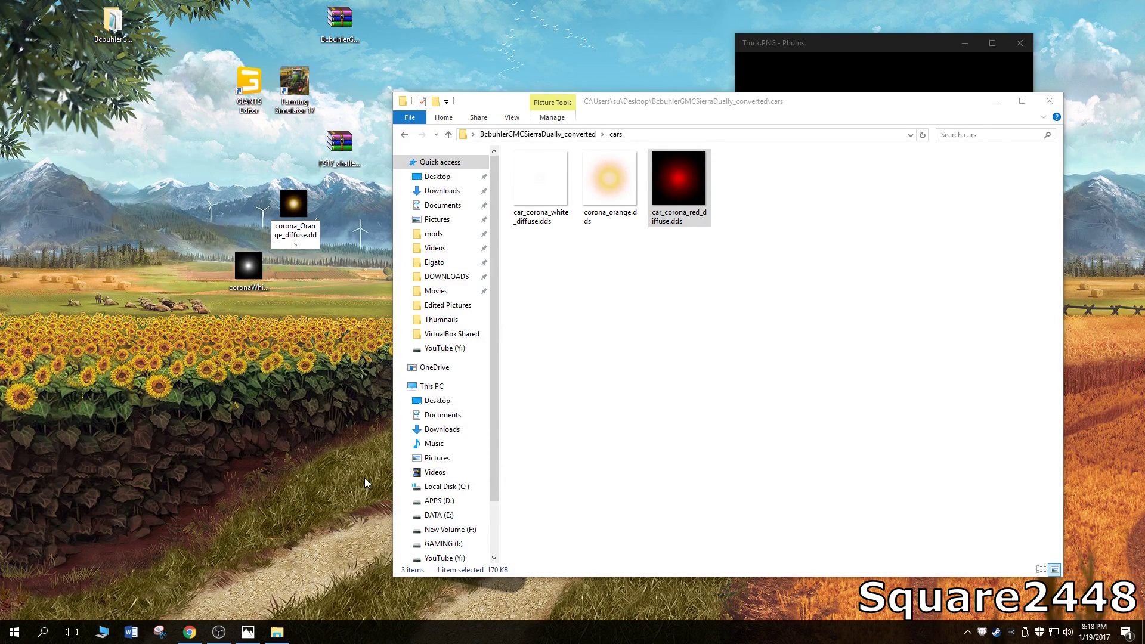
pyautogui.press('Return')
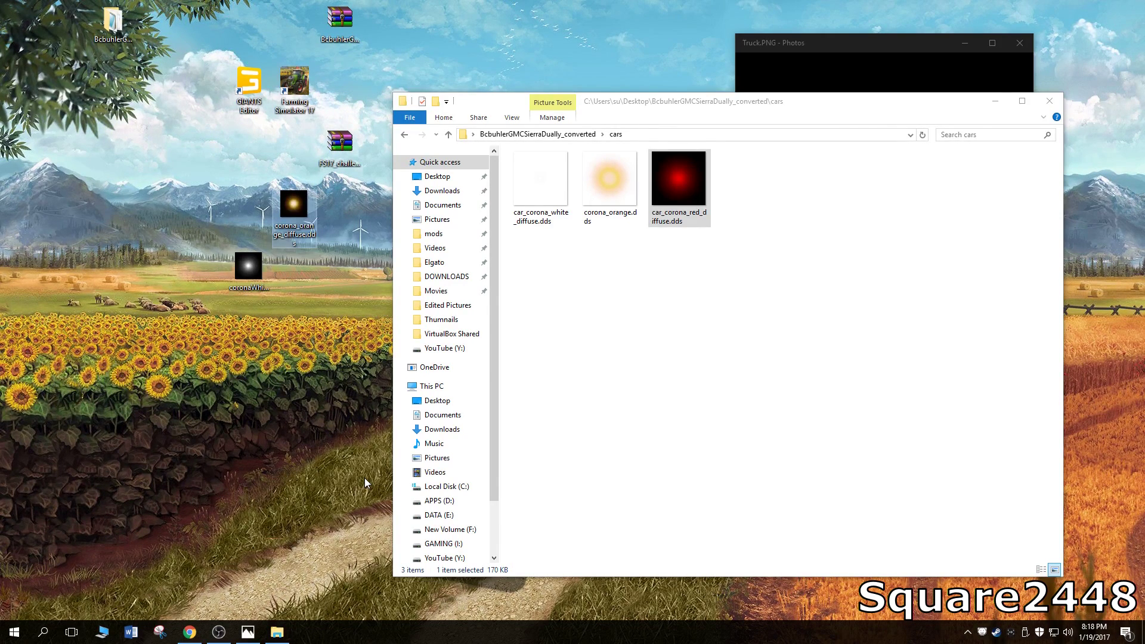
pyautogui.moveTo(305, 208); pyautogui.dragTo(662, 327)
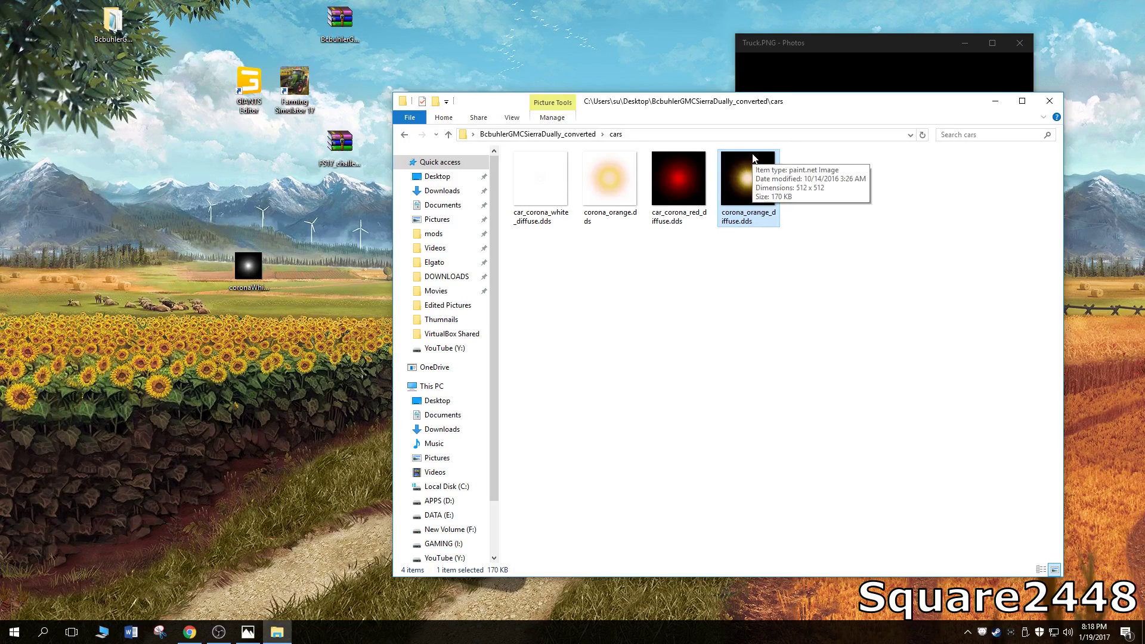
pyautogui.moveTo(749, 183)
pyautogui.moveTo(756, 162); pyautogui.dragTo(202, 197)
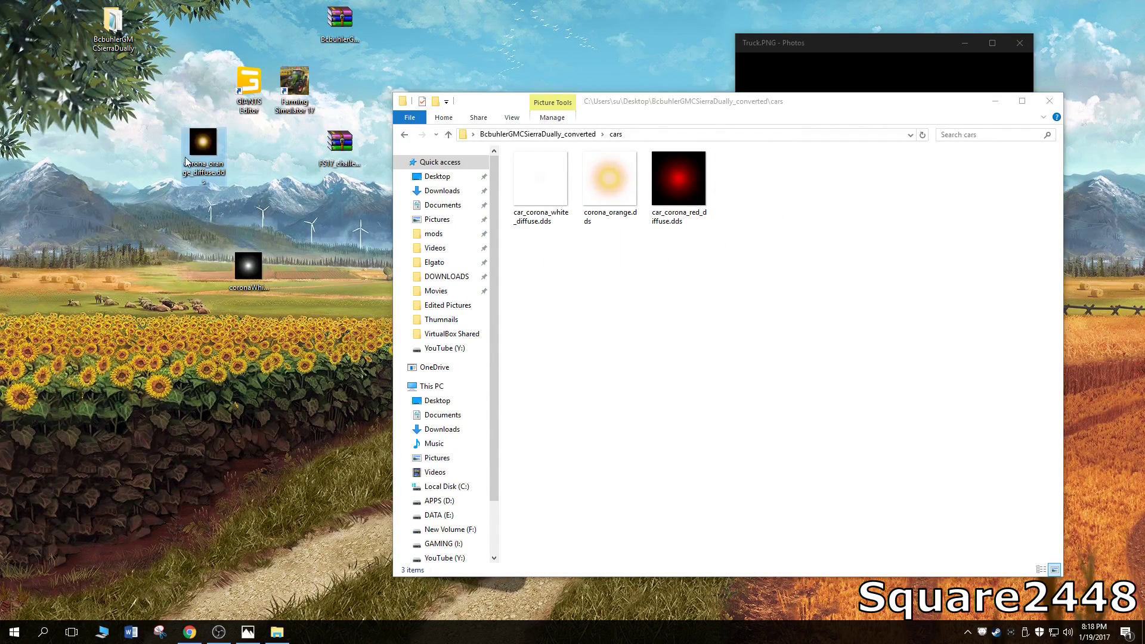
# Rename the orange texture to corona_orange.dds and replace the existing one in cars
pyautogui.rightClick(185, 156)
pyautogui.click(277, 431)
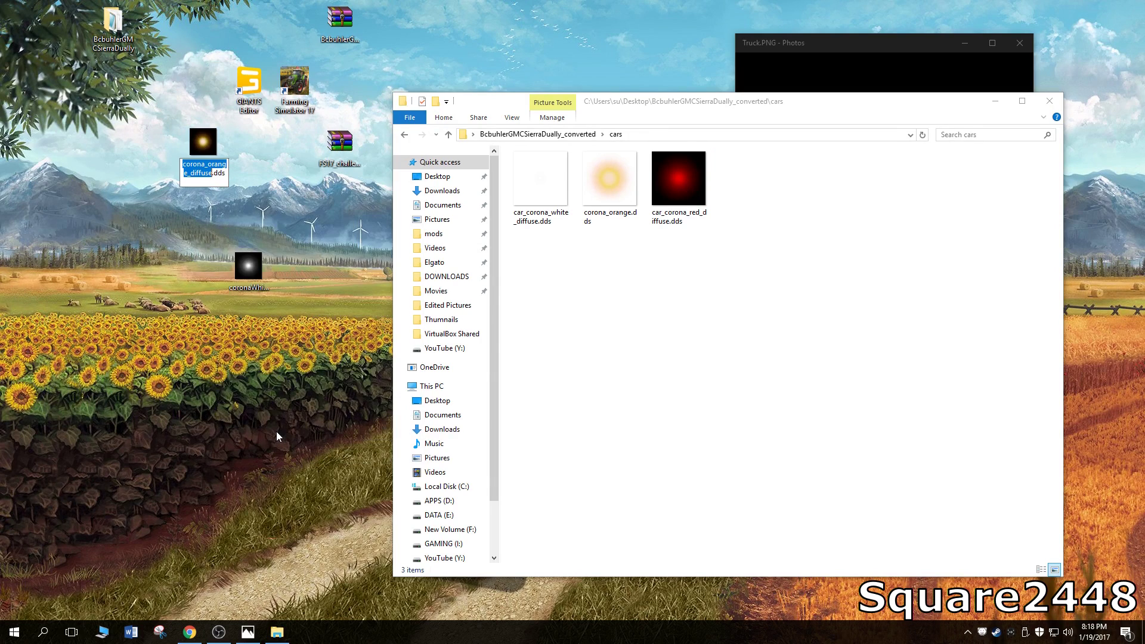
pyautogui.press('End')
pyautogui.press('BackSpace')
pyautogui.press('BackSpace')
pyautogui.press('BackSpace')
pyautogui.press('BackSpace')
pyautogui.press('BackSpace')
pyautogui.press('BackSpace')
pyautogui.press('BackSpace')
pyautogui.press('BackSpace')
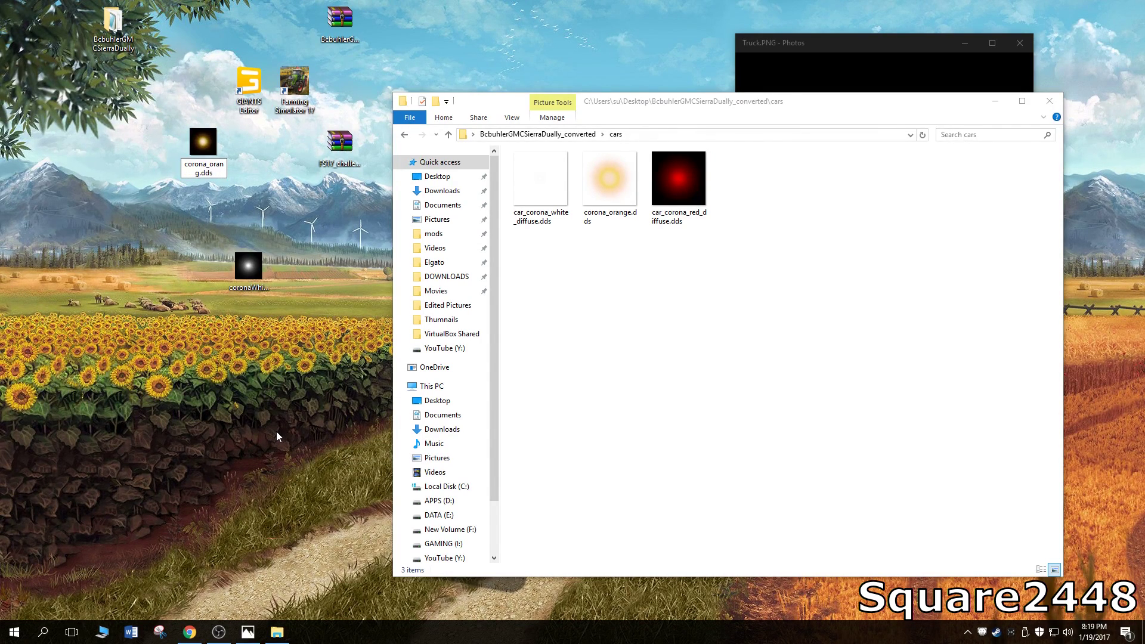
pyautogui.press('Return')
pyautogui.moveTo(203, 147); pyautogui.dragTo(612, 355)
pyautogui.click(584, 234)
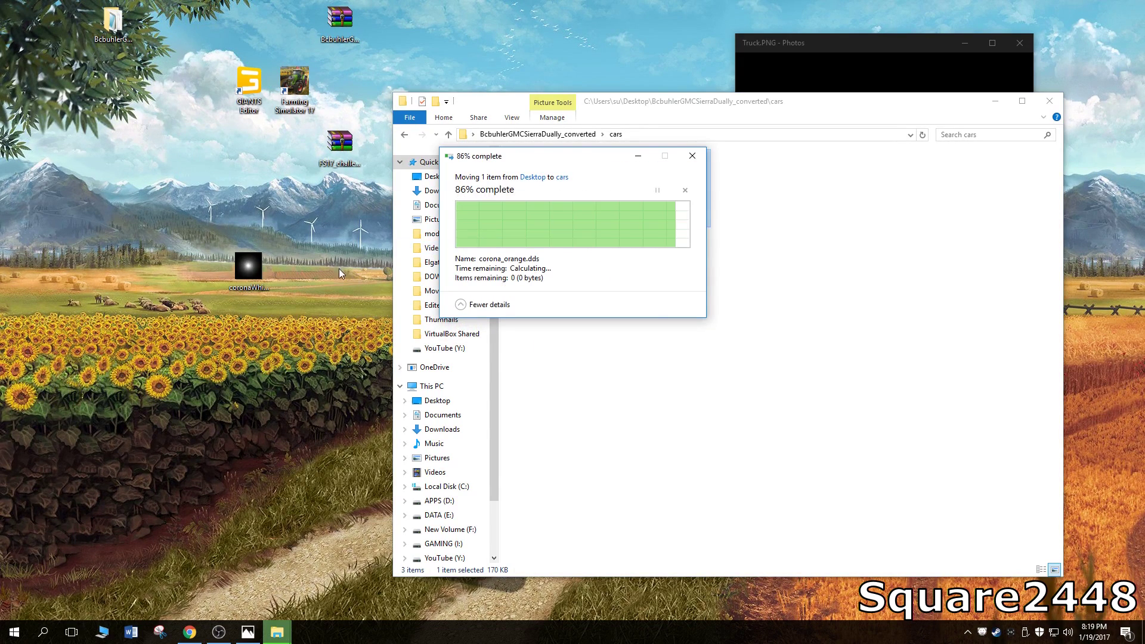
# Rename the white corona texture to car_corona_white_diffuse.dds and replace it in cars
pyautogui.rightClick(253, 277)
pyautogui.click(304, 549)
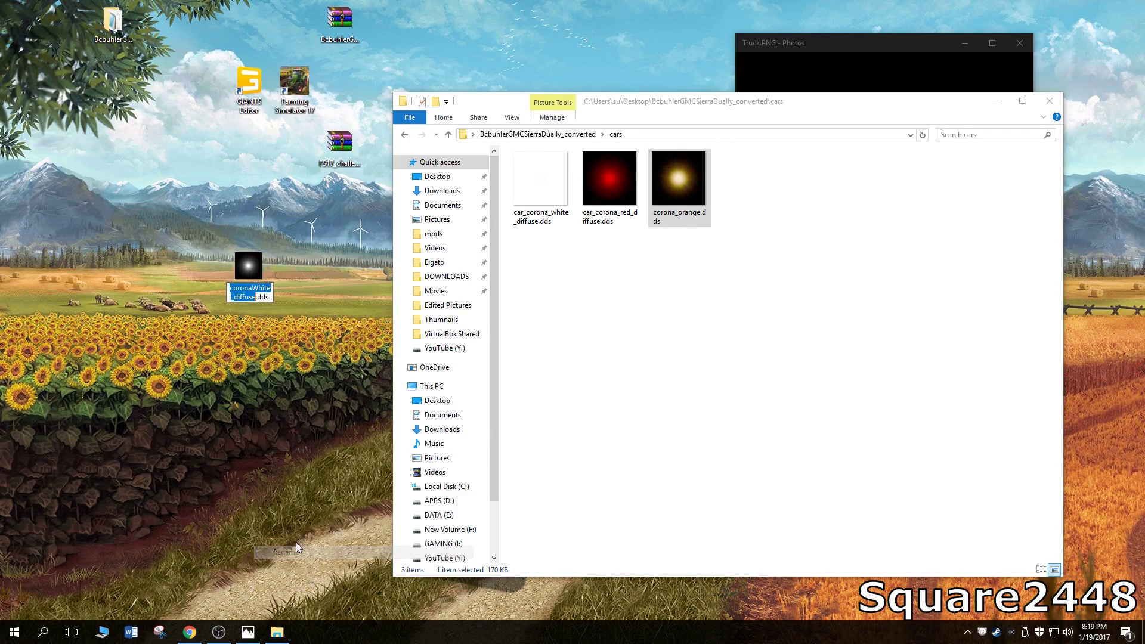
pyautogui.press('Home')
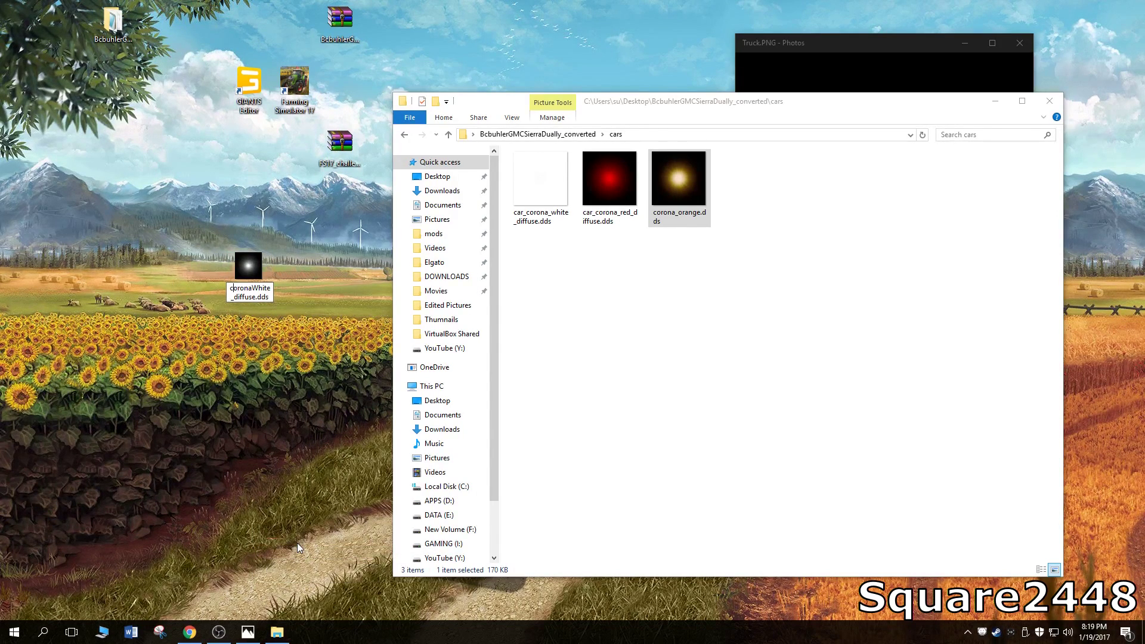
pyautogui.write('car')
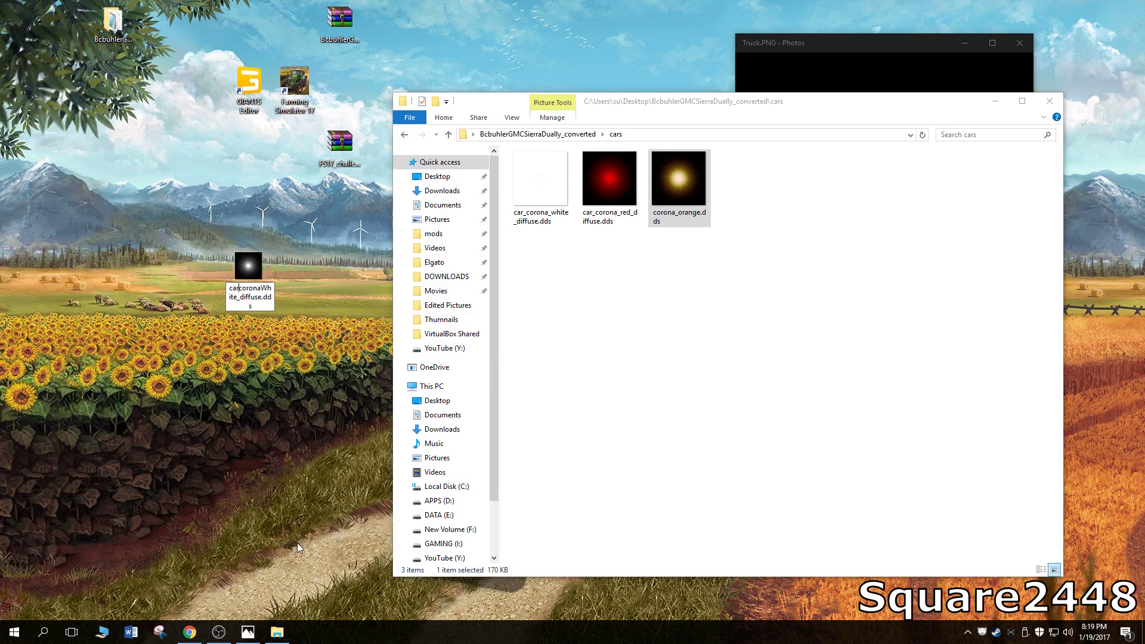
pyautogui.write('_')
pyautogui.write('_')
pyautogui.press('Return')
pyautogui.moveTo(254, 303); pyautogui.dragTo(680, 328)
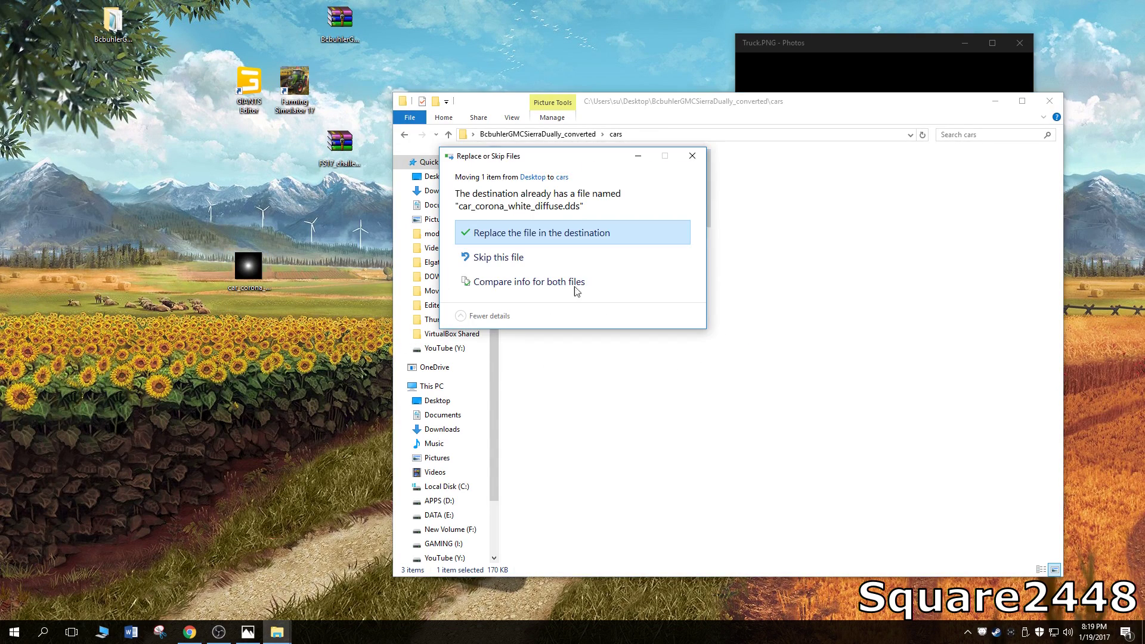
pyautogui.click(560, 240)
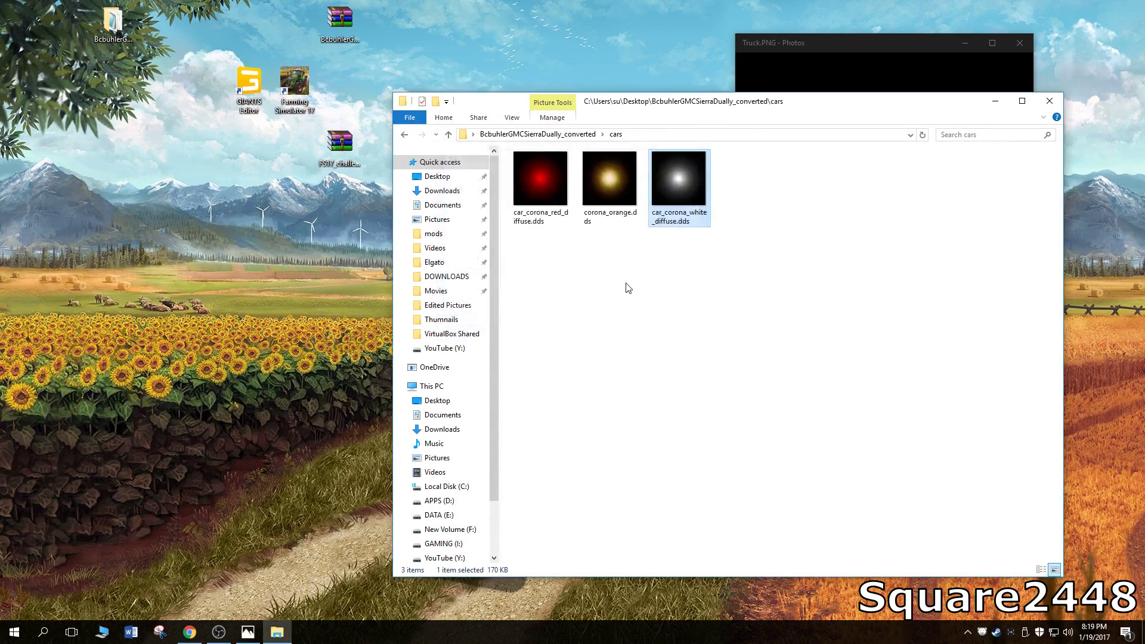
# Go up to the converted mod folder and try opening Sierra.i3d, dismissing the app-choice prompt
pyautogui.click(522, 136)
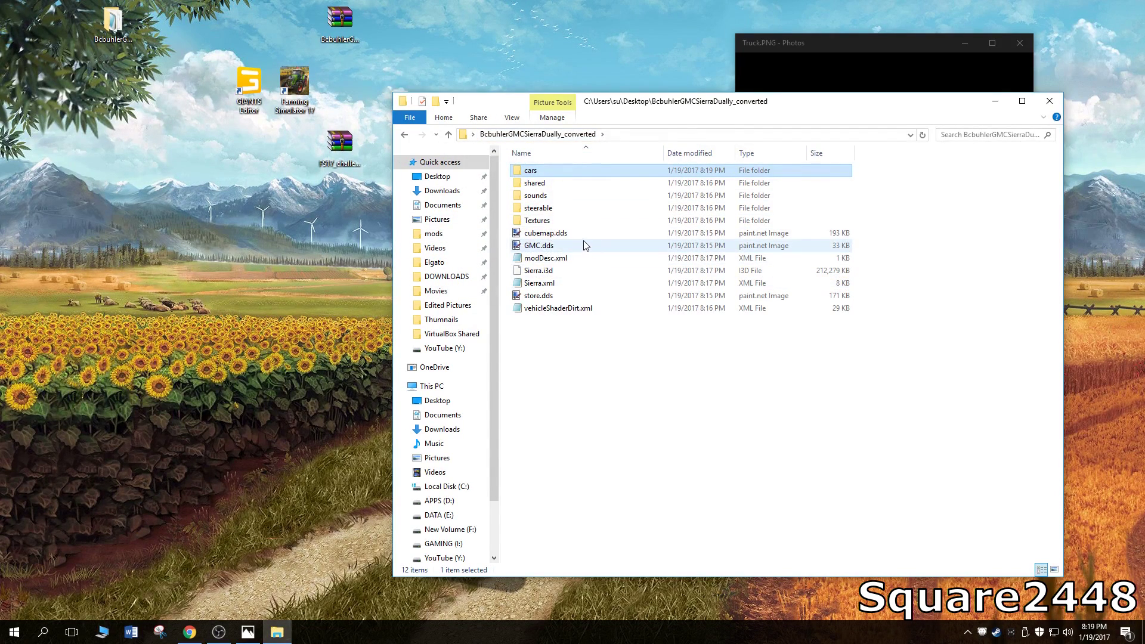
pyautogui.doubleClick(575, 270)
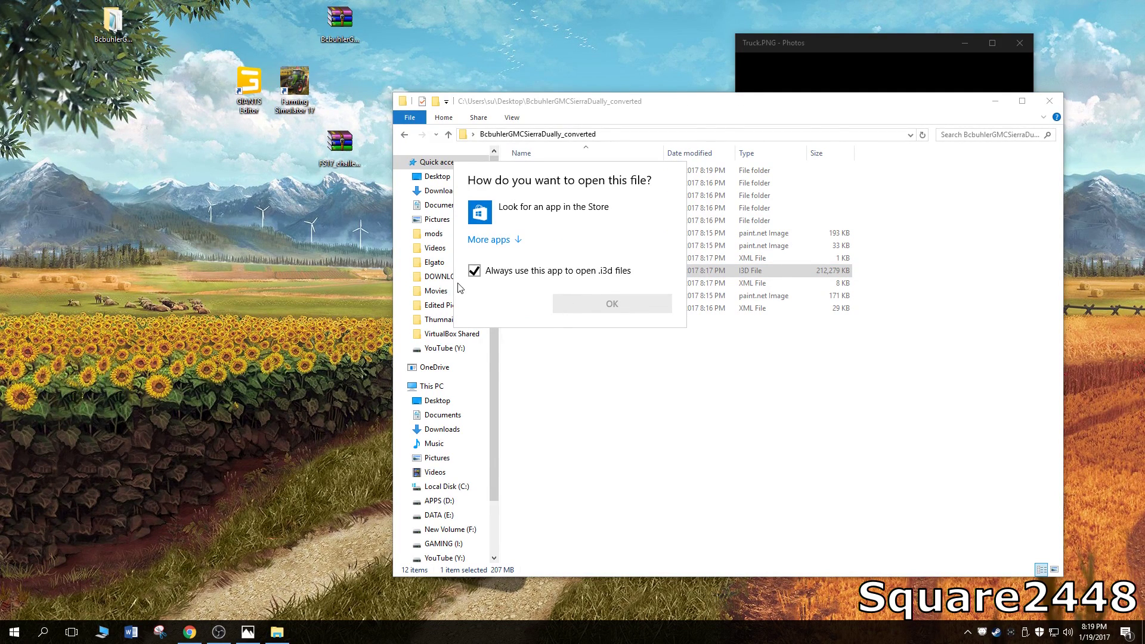
pyautogui.click(474, 270)
pyautogui.click(578, 379)
# Launch GIANTS Editor and open Sierra.i3d from BcbuhlerGMCSierraDually_converted
pyautogui.click(250, 86)
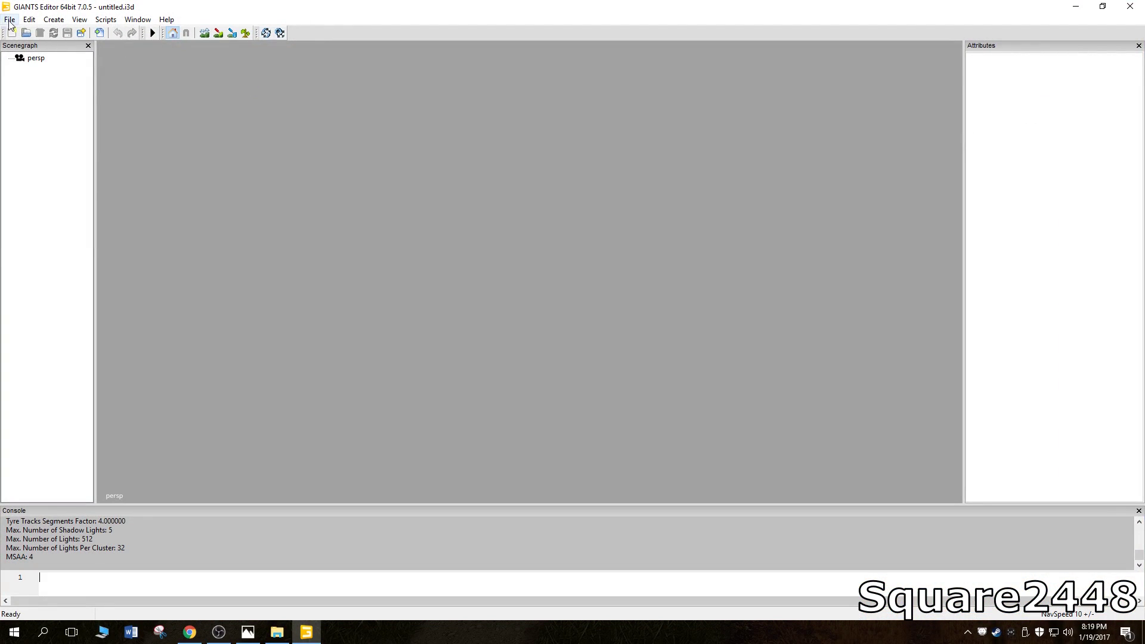
pyautogui.click(9, 19)
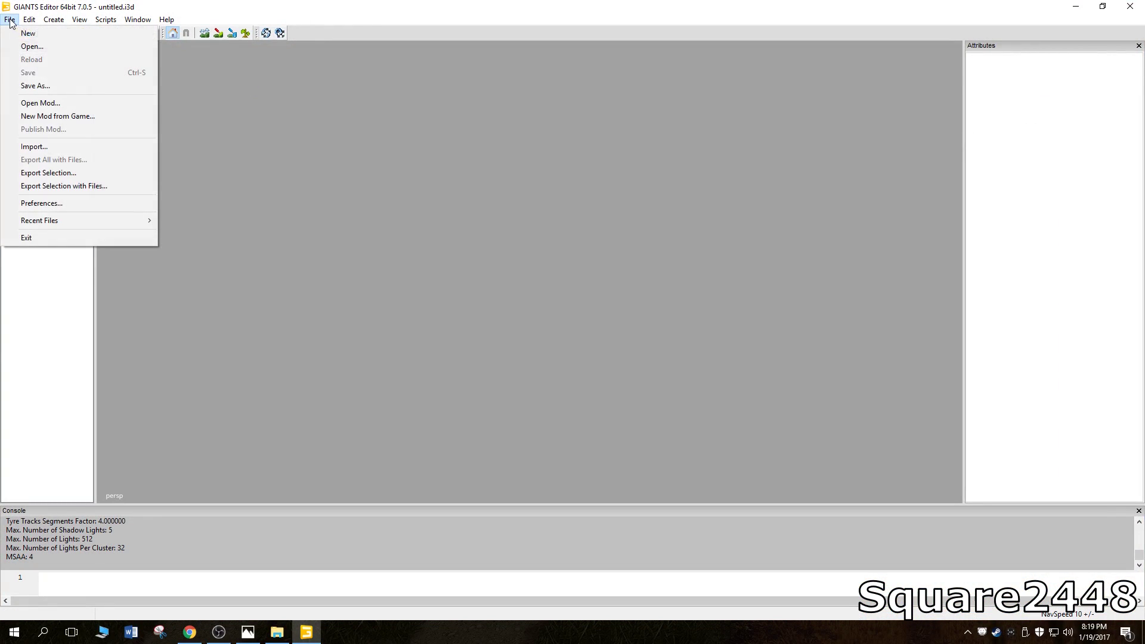
pyautogui.click(34, 46)
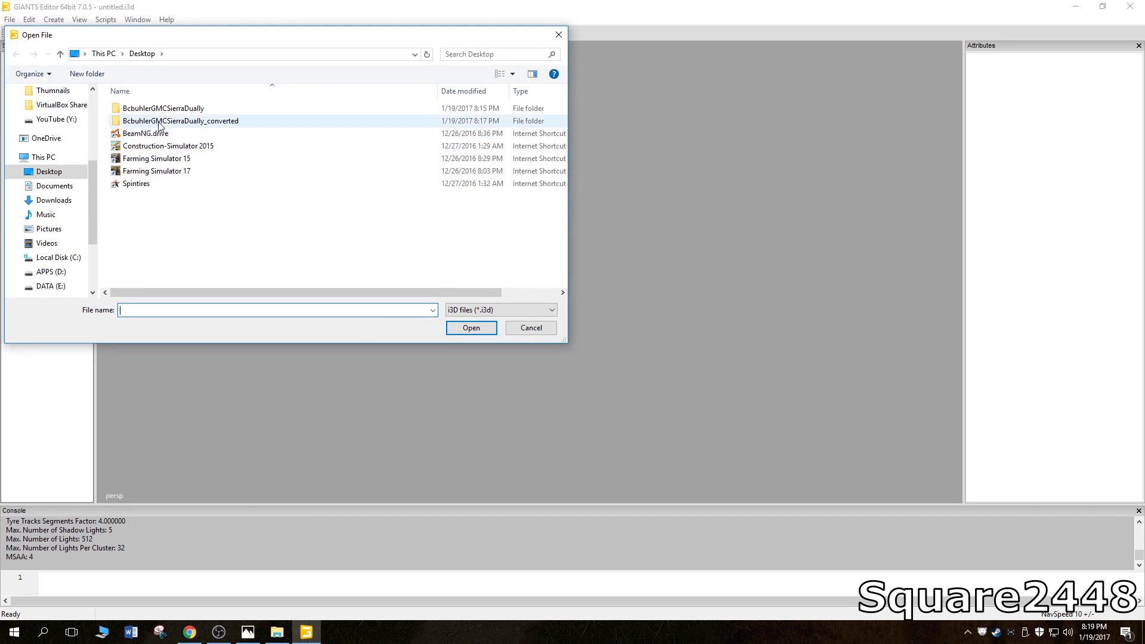
pyautogui.click(167, 121)
pyautogui.doubleClick(166, 121)
pyautogui.doubleClick(154, 171)
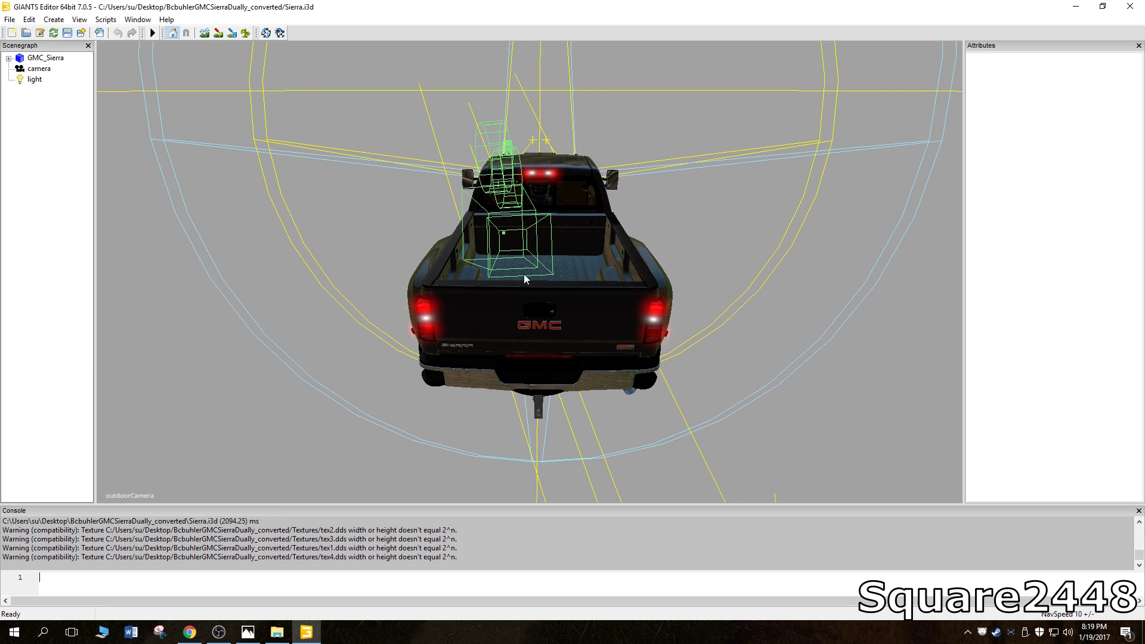
pyautogui.scroll(2, 477, 340)
pyautogui.scroll(5, 479, 311)
pyautogui.scroll(3, 503, 269)
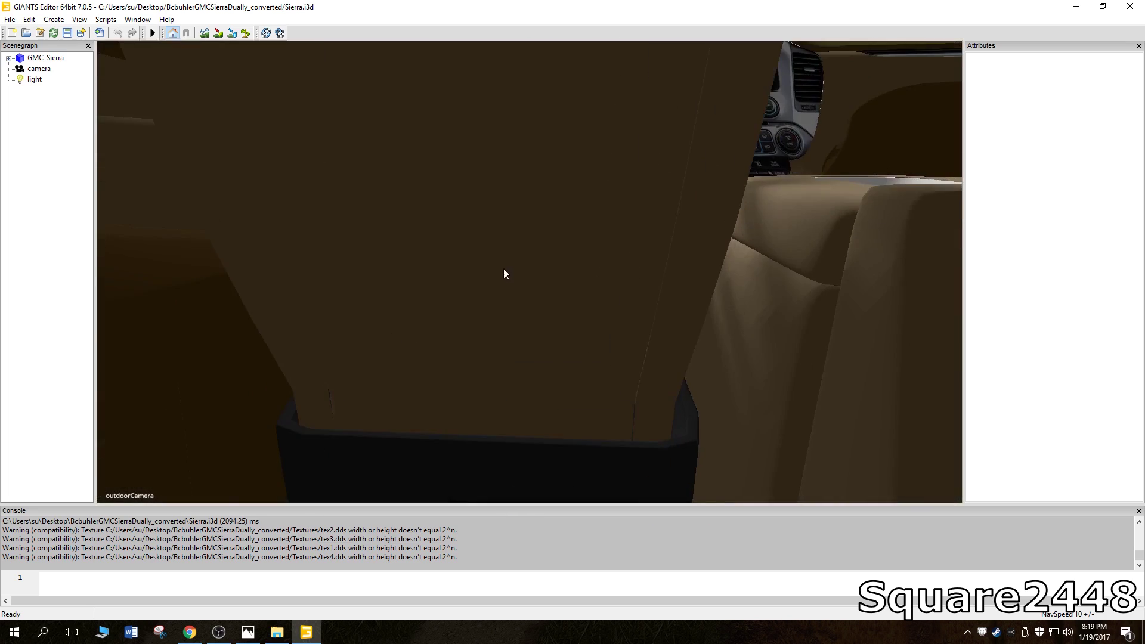
pyautogui.moveTo(502, 270); pyautogui.dragTo(761, 271, button='middle')
pyautogui.scroll(-4, 745, 288)
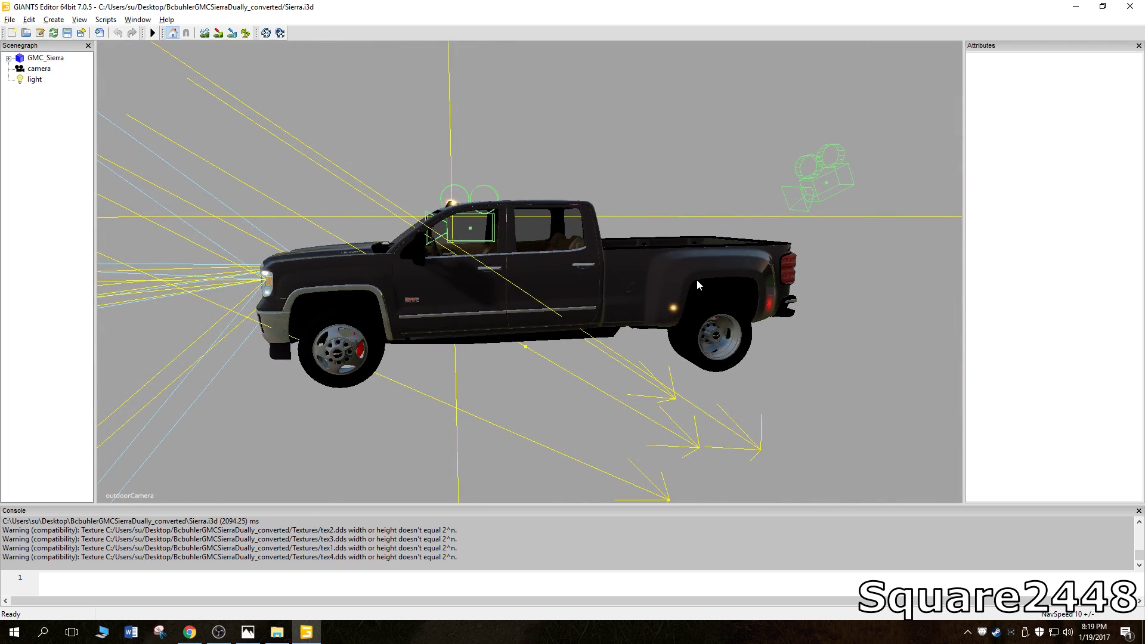
pyautogui.scroll(-2, 699, 288)
pyautogui.scroll(-2, 672, 306)
pyautogui.scroll(2, 561, 311)
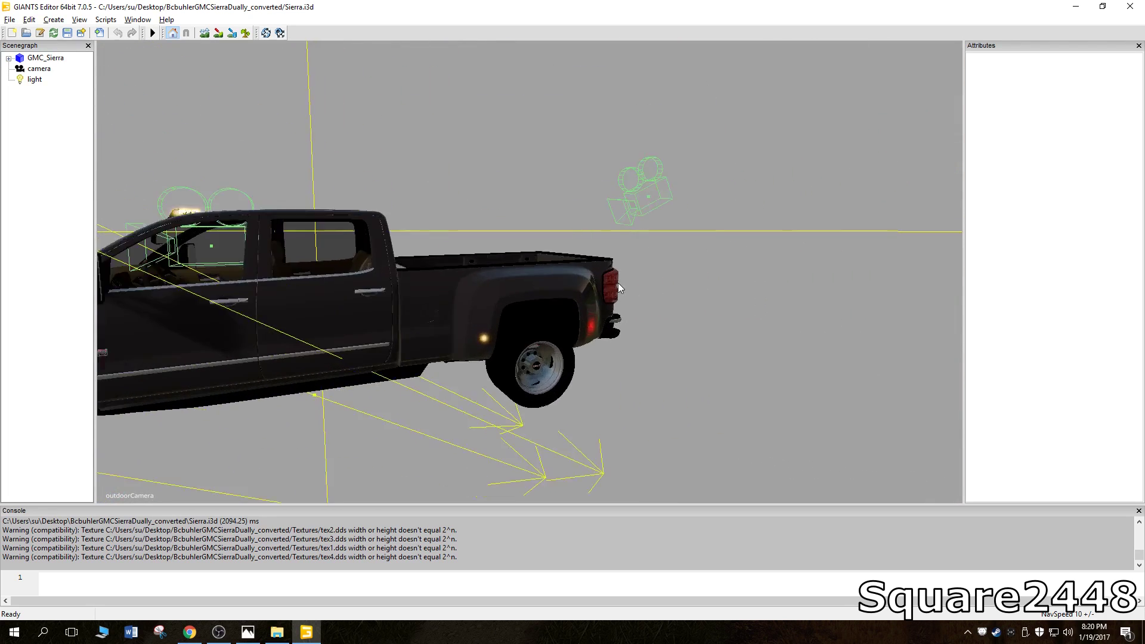
pyautogui.scroll(3, 618, 283)
pyautogui.scroll(2, 644, 261)
pyautogui.scroll(2, 656, 249)
pyautogui.scroll(-5, 537, 278)
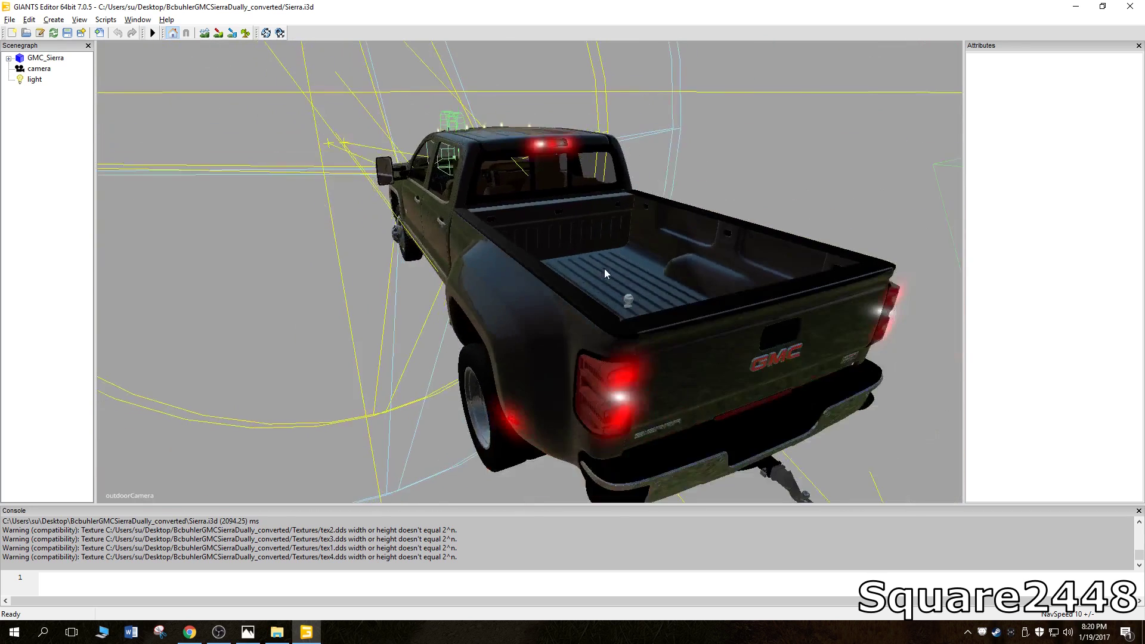
pyautogui.moveTo(604, 270); pyautogui.dragTo(599, 283, button='middle')
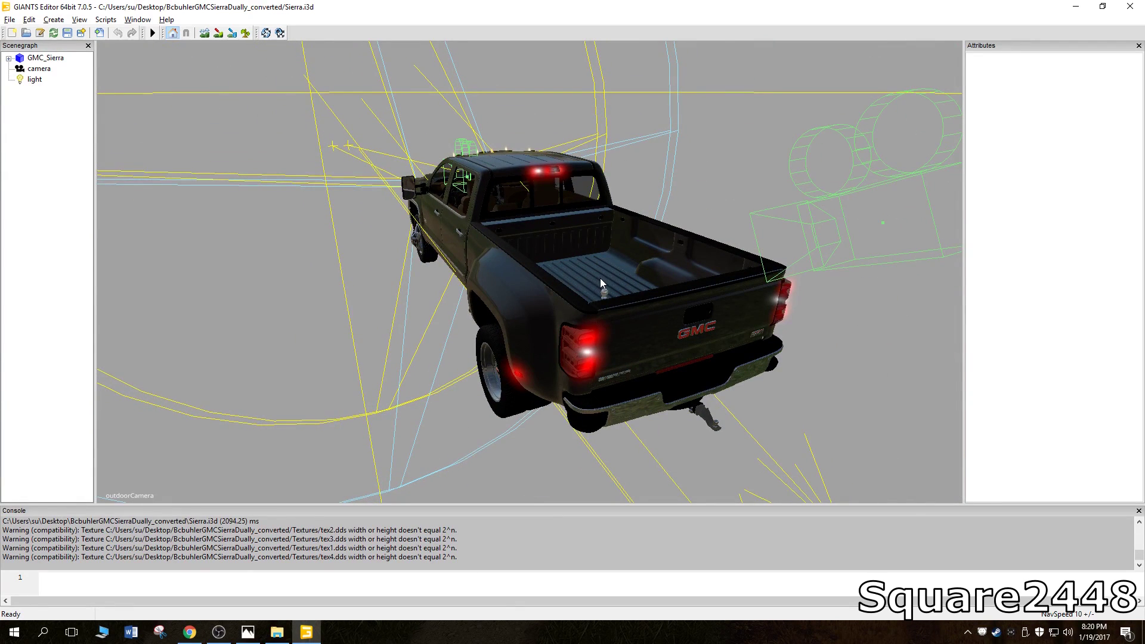
# Expand GMC_Sierra and its lights group, selecting the brake and reverse lights
pyautogui.click(8, 59)
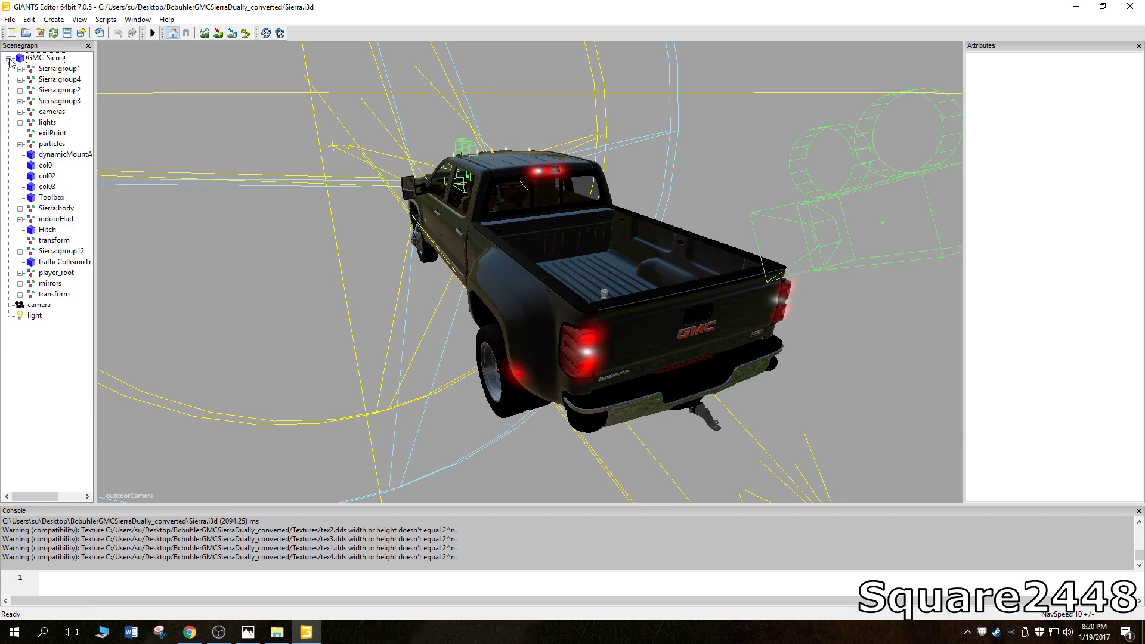
pyautogui.click(55, 127)
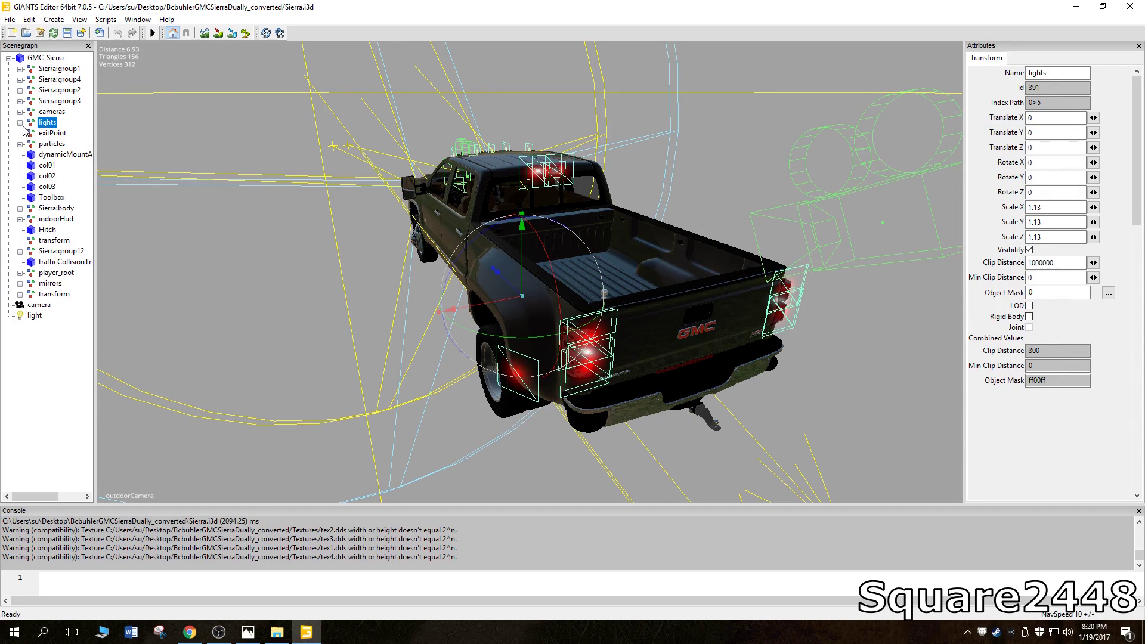
pyautogui.click(20, 123)
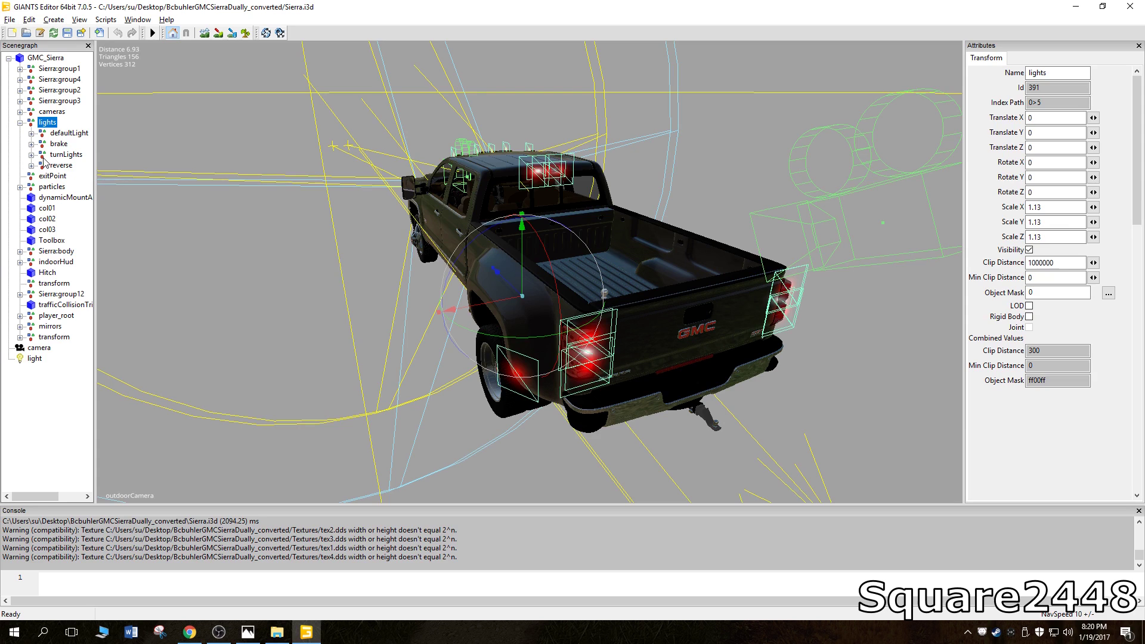
pyautogui.click(63, 146)
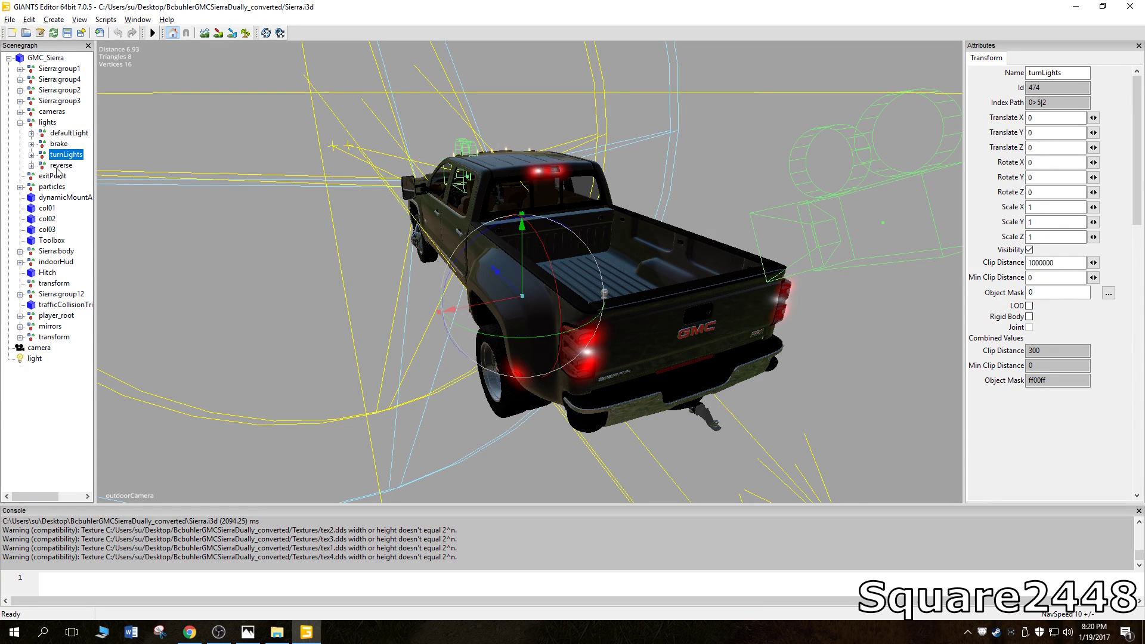
pyautogui.click(63, 165)
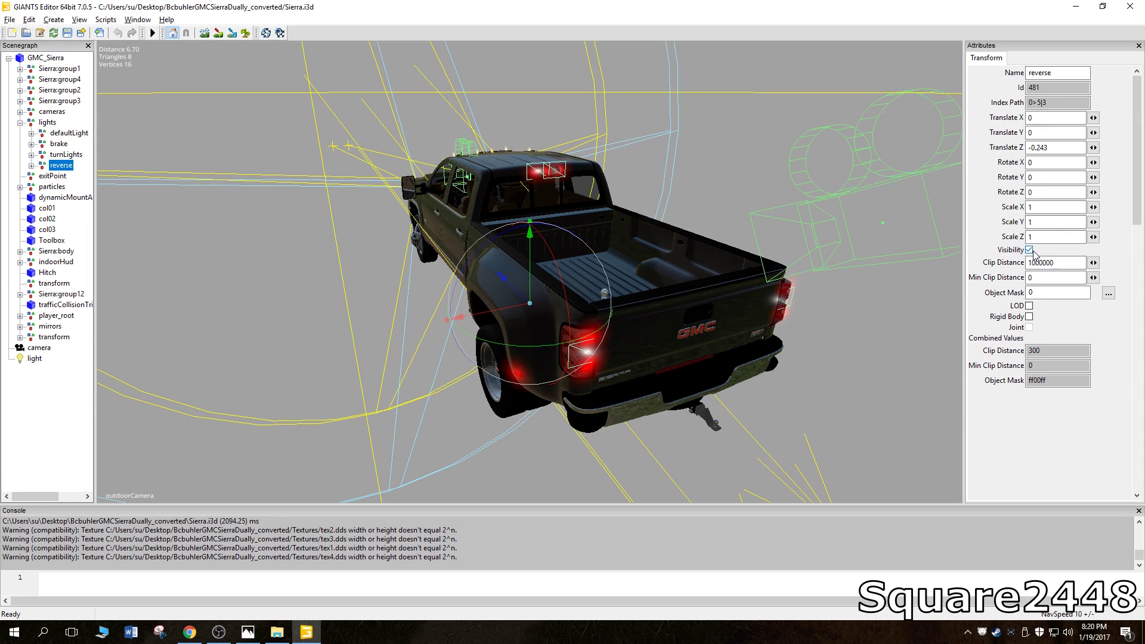
# Select the scene camera and frame the view on the truck from behind
pyautogui.click(867, 329)
pyautogui.press('f')
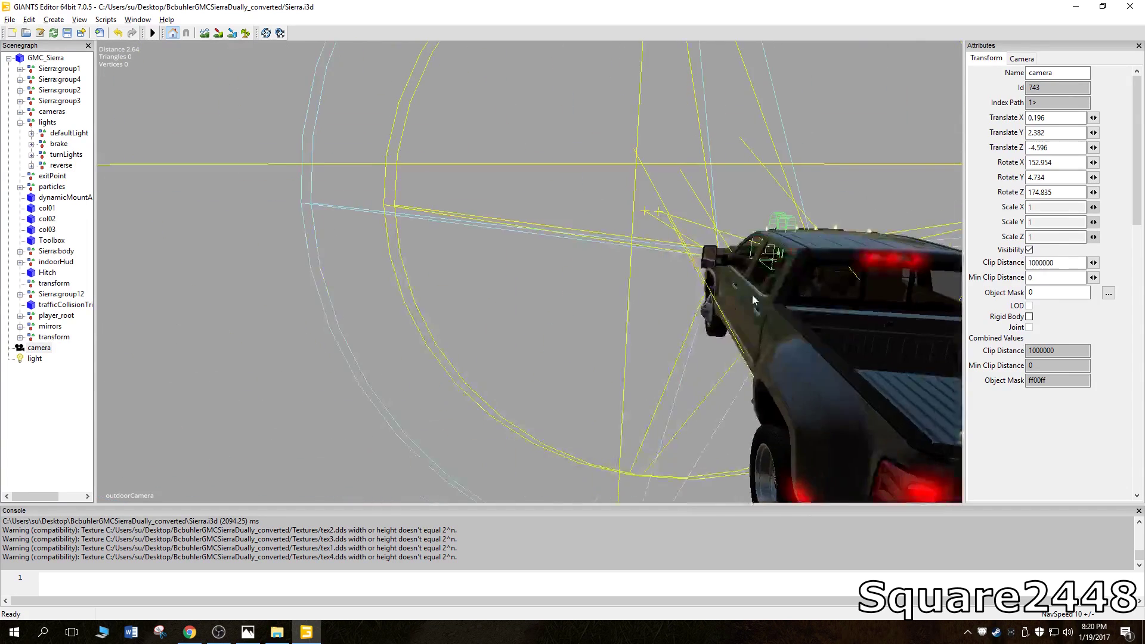
pyautogui.press('f')
pyautogui.scroll(5, 815, 340)
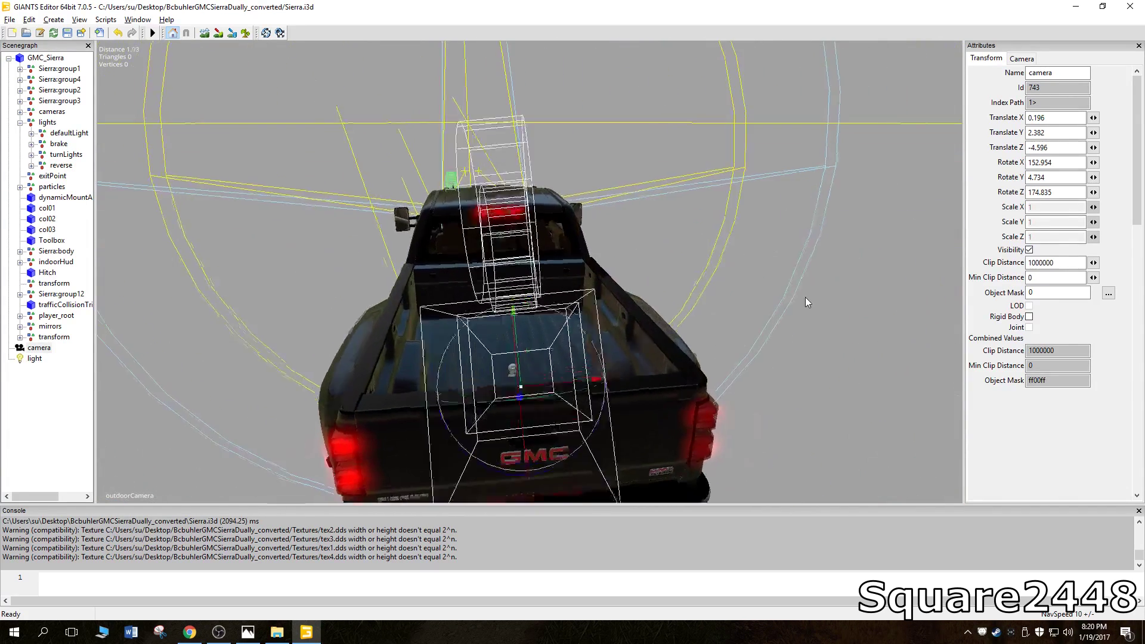
pyautogui.scroll(3, 805, 295)
pyautogui.scroll(-6, 791, 271)
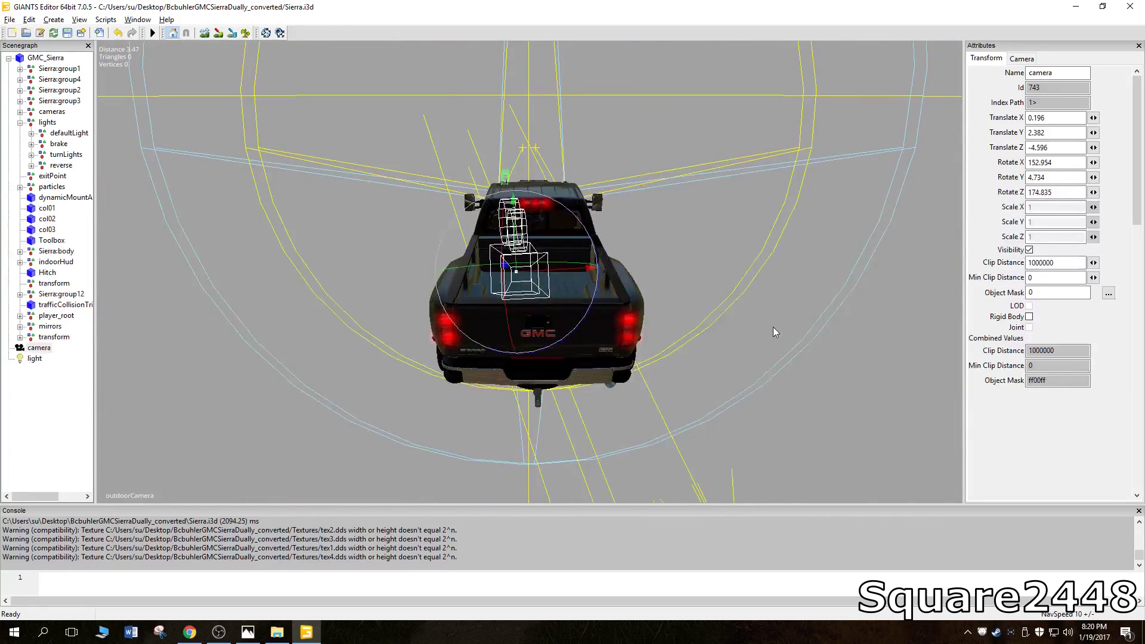
pyautogui.scroll(2, 773, 327)
# Save the edited Sierra scene from the File menu
pyautogui.click(9, 19)
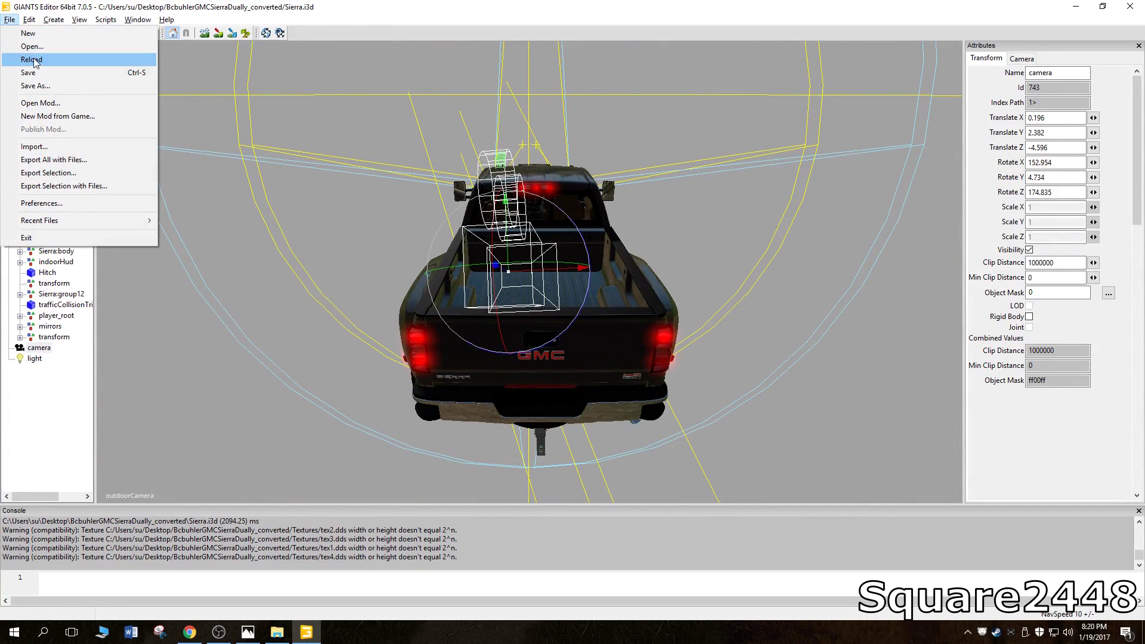
pyautogui.click(36, 71)
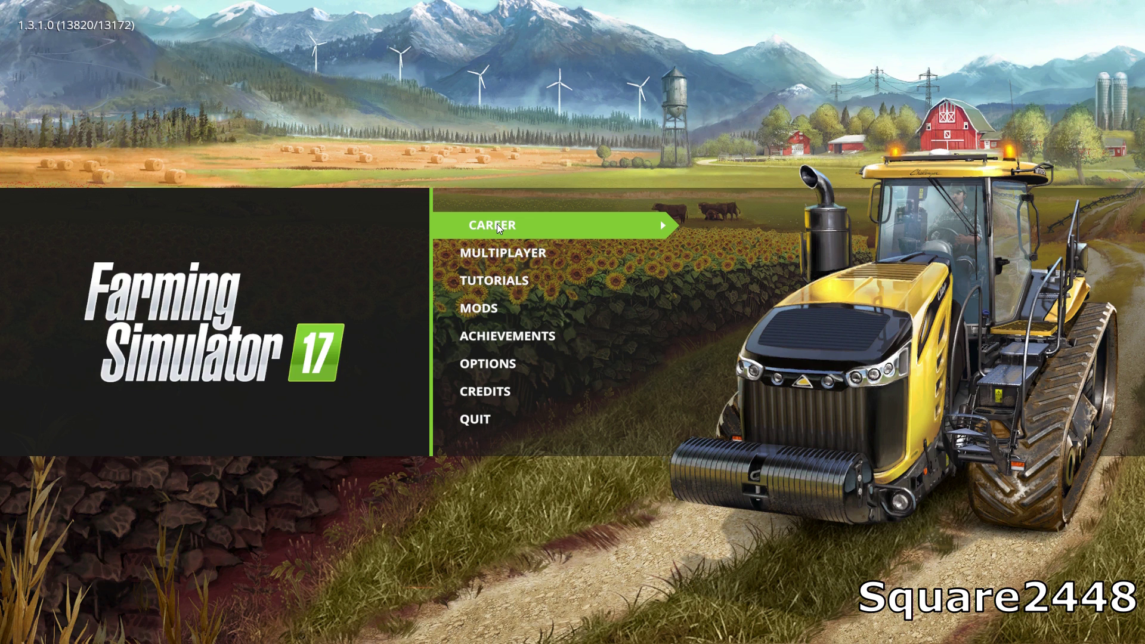
# Start a career on Savegame 2 with GMC SIERRA 3500HD enabled and enter Goldcrest Valley
pyautogui.click(497, 224)
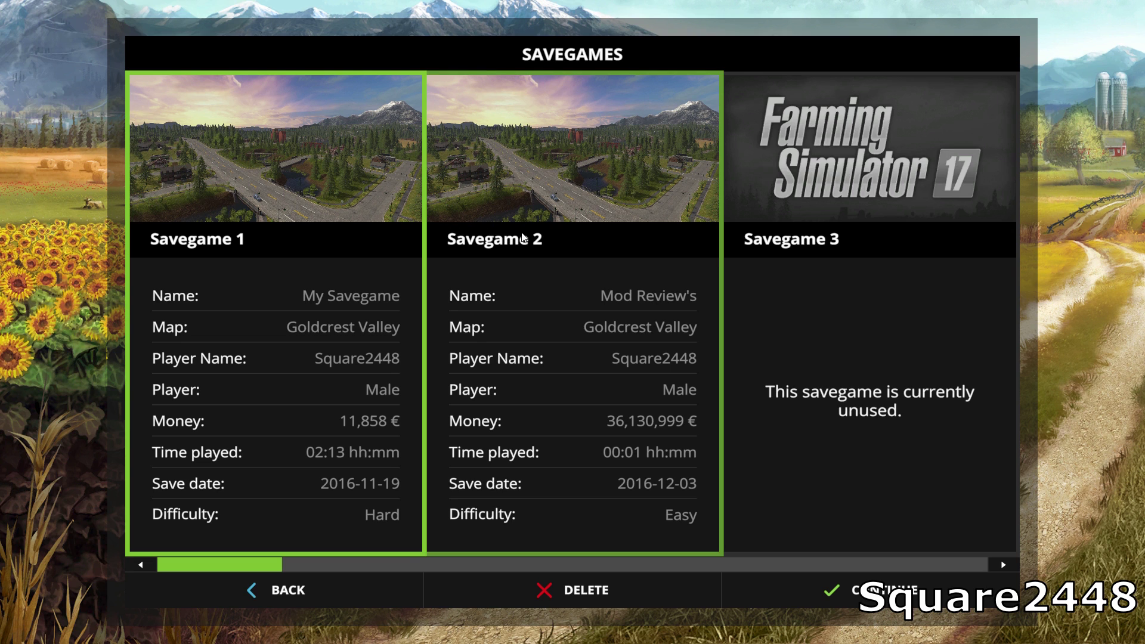
pyautogui.click(521, 235)
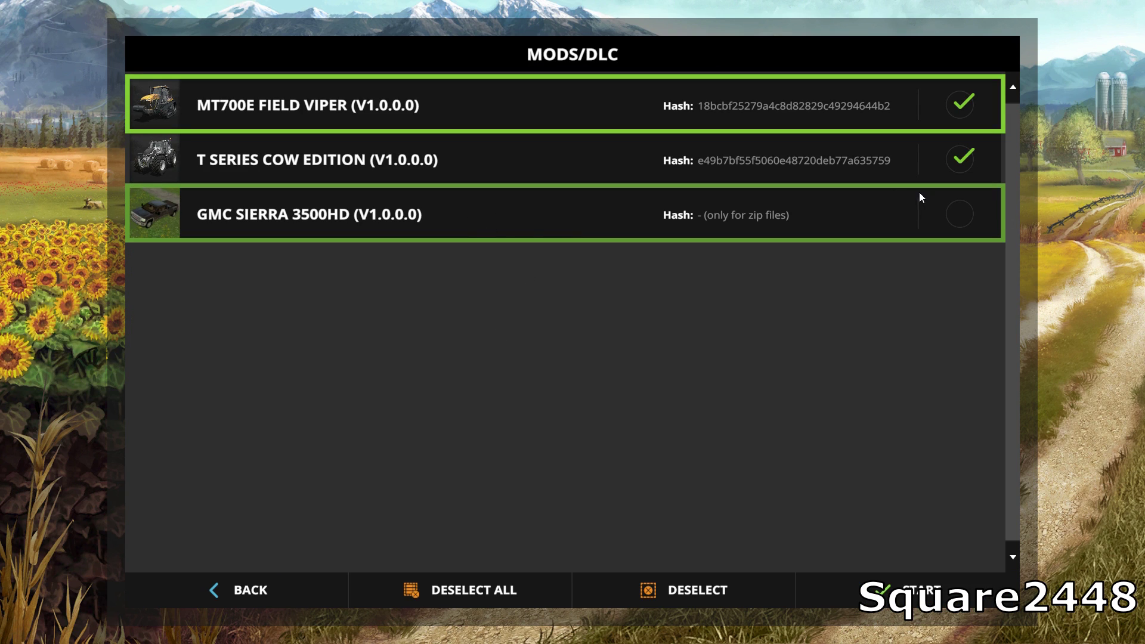
pyautogui.click(964, 215)
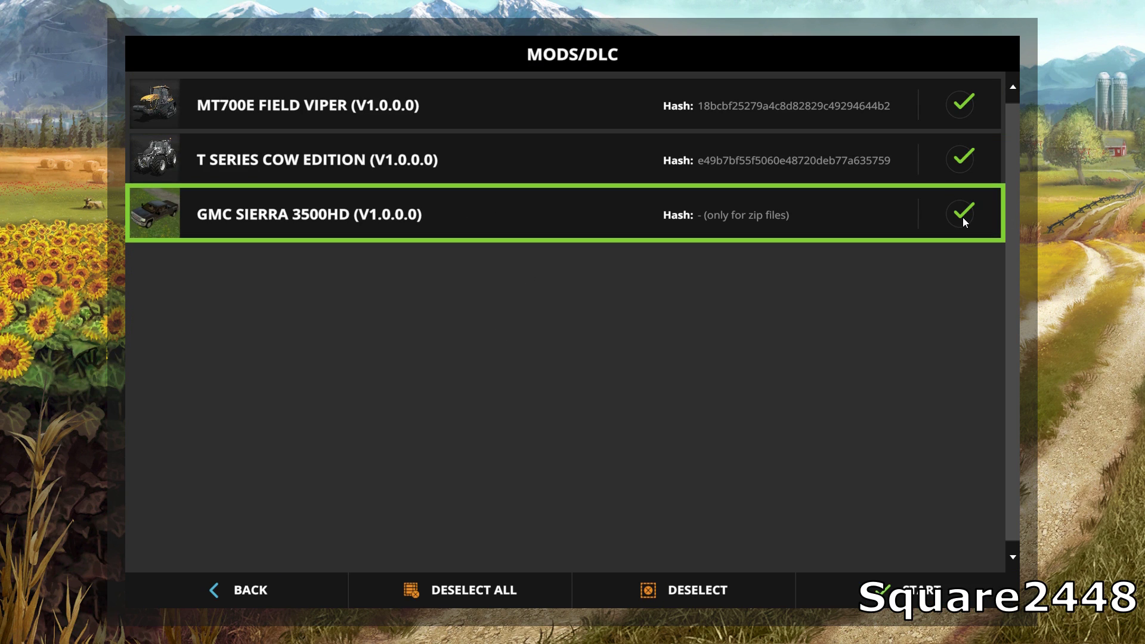
pyautogui.click(922, 586)
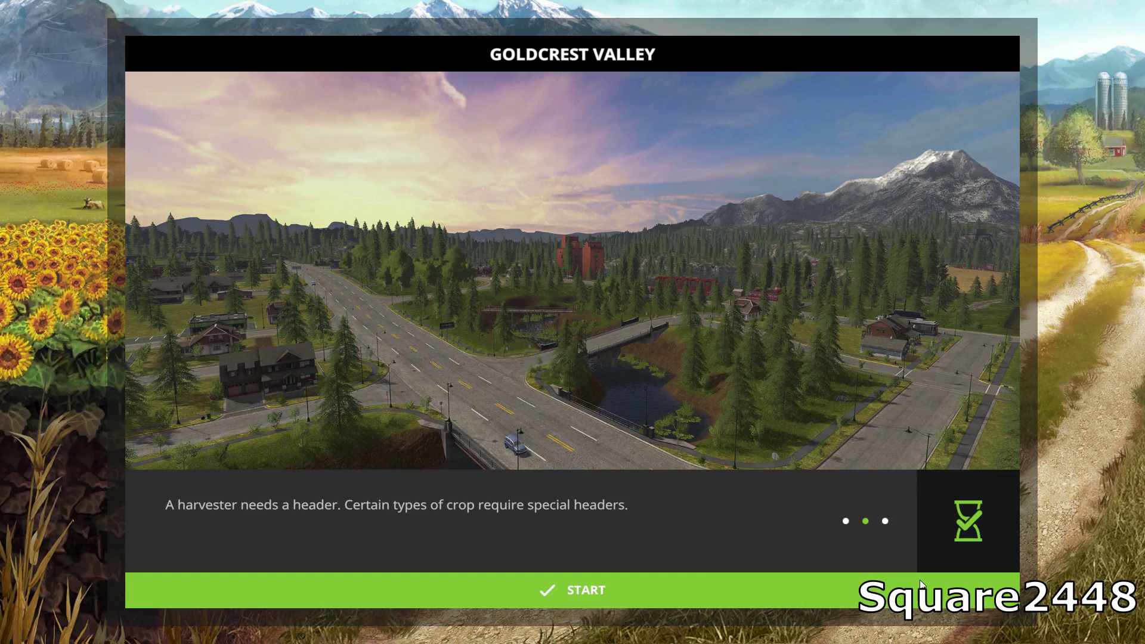
pyautogui.click(921, 584)
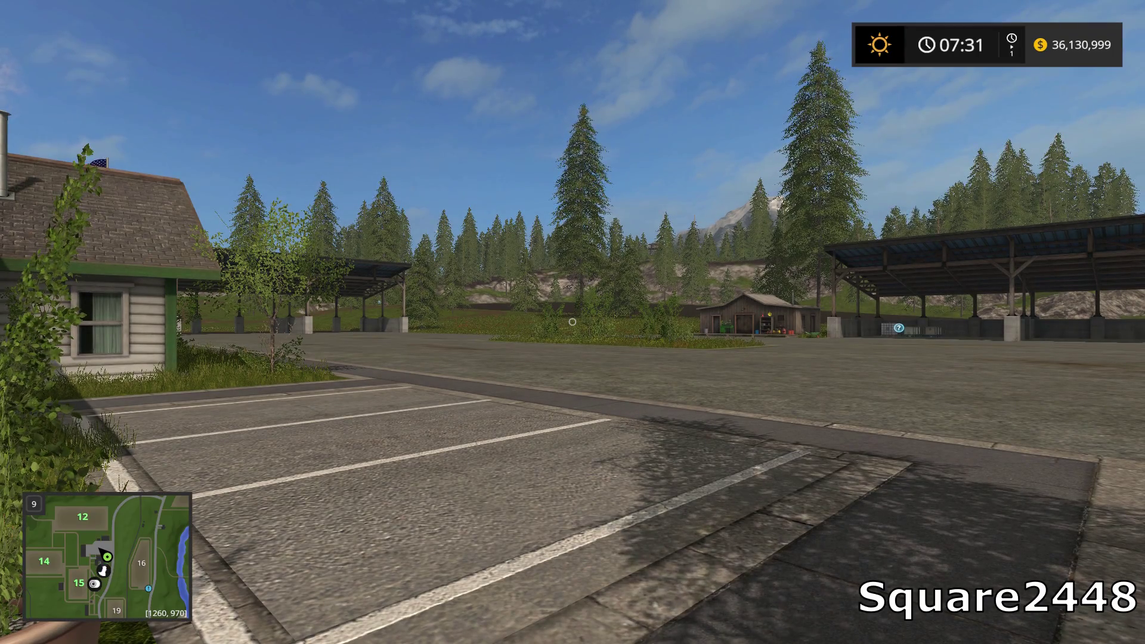
# Buy the GMC Sierra 3500HD from the shop's Cars category for $60,795
pyautogui.press('p')
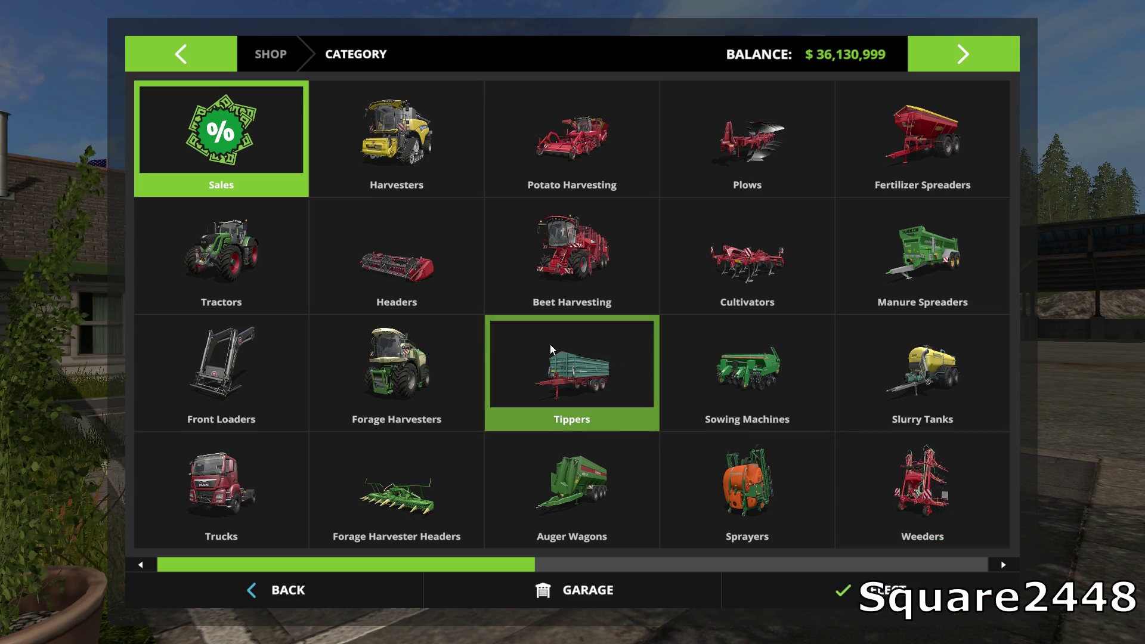
pyautogui.scroll(-3, 515, 336)
pyautogui.scroll(-2, 538, 312)
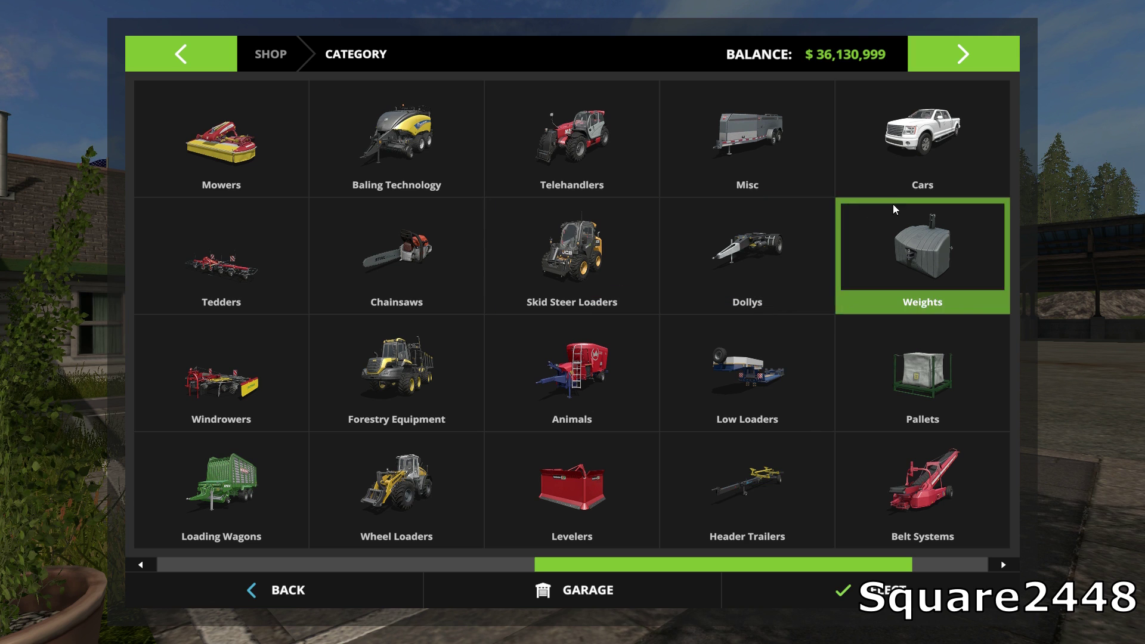
pyautogui.click(892, 177)
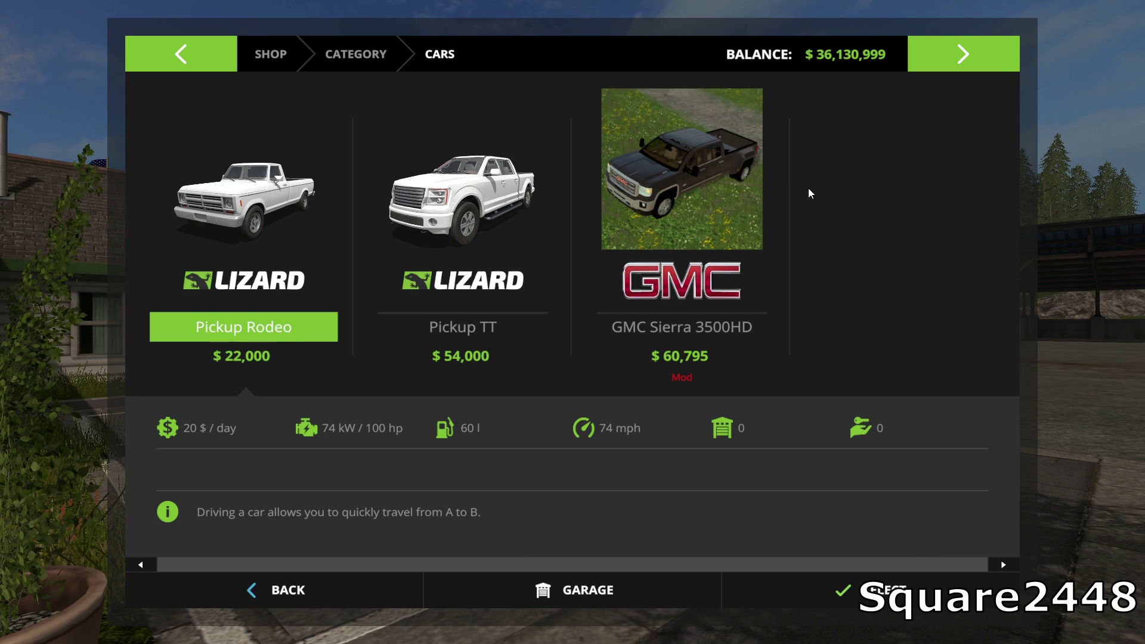
pyautogui.doubleClick(708, 260)
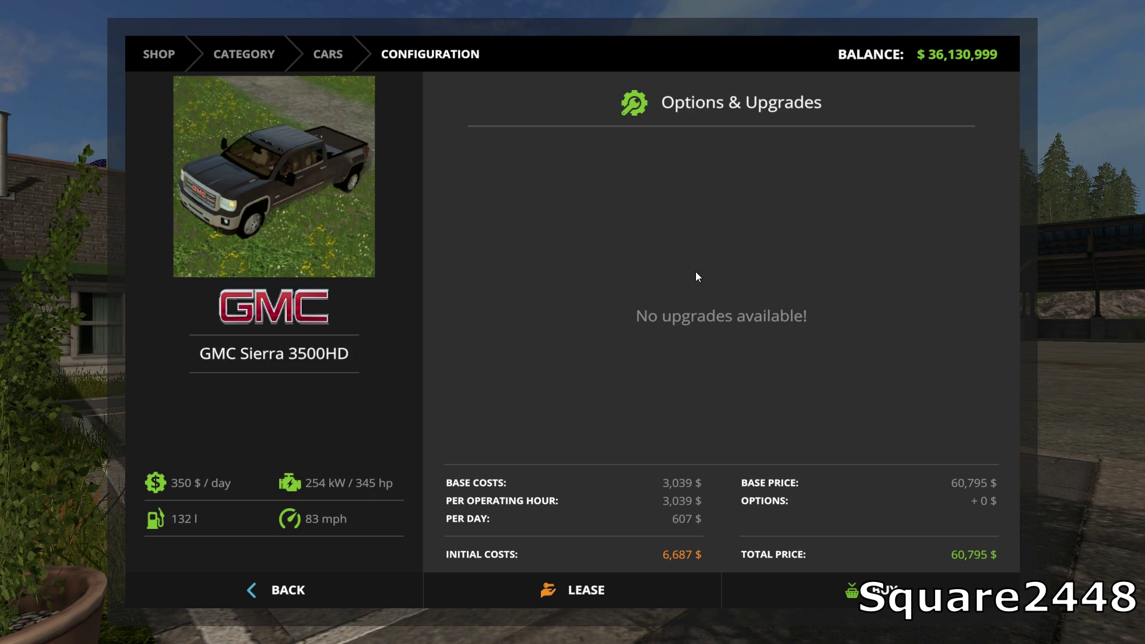
pyautogui.press('Return')
pyautogui.click(553, 416)
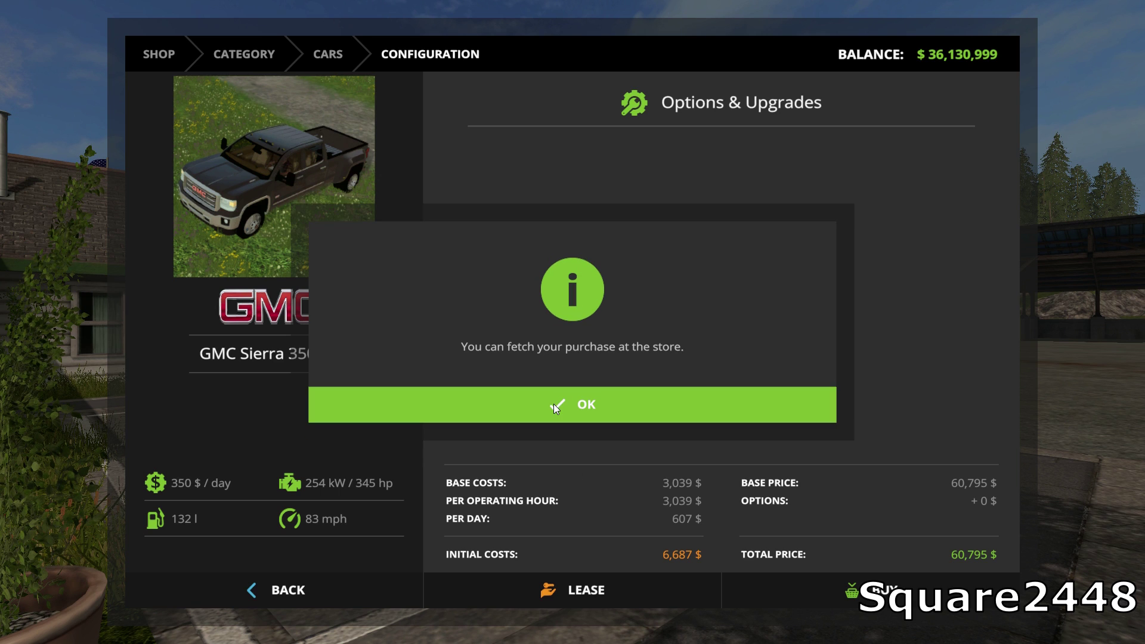
pyautogui.click(553, 404)
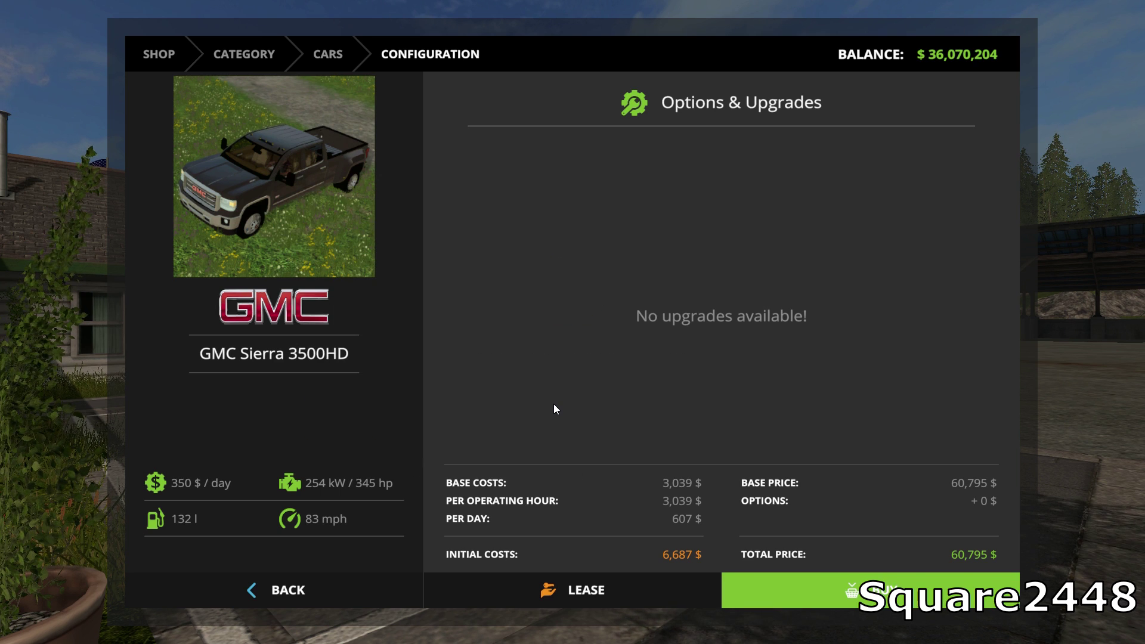
pyautogui.press('Escape')
pyautogui.press('Escape')
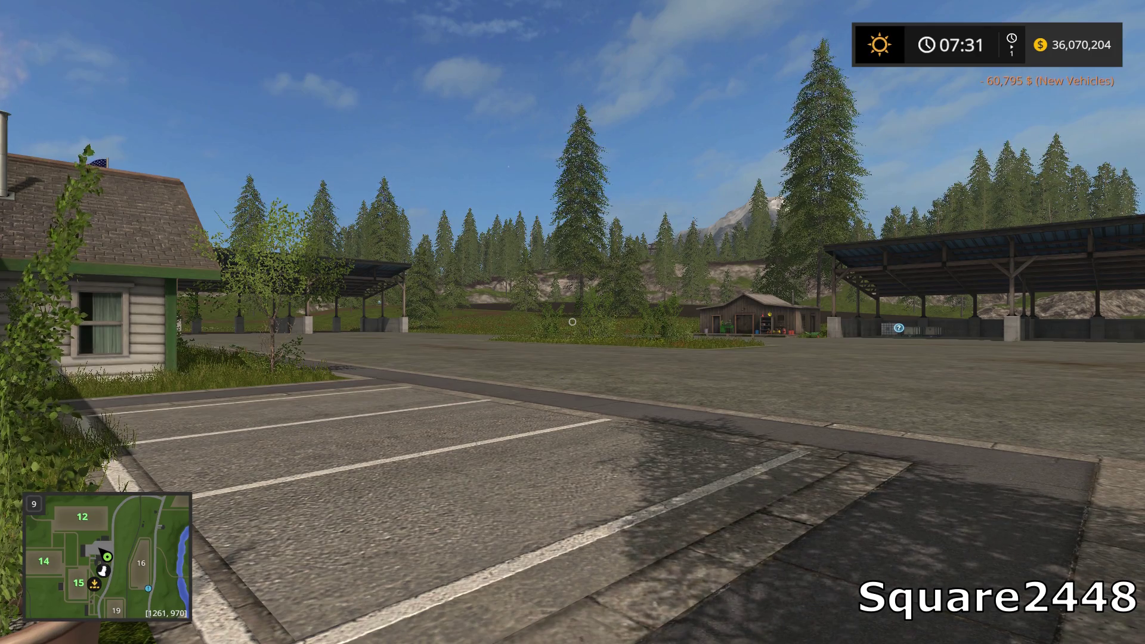
# Switch into the GMC Sierra, look around its back, and toggle cab and outside views
pyautogui.press('Tab')
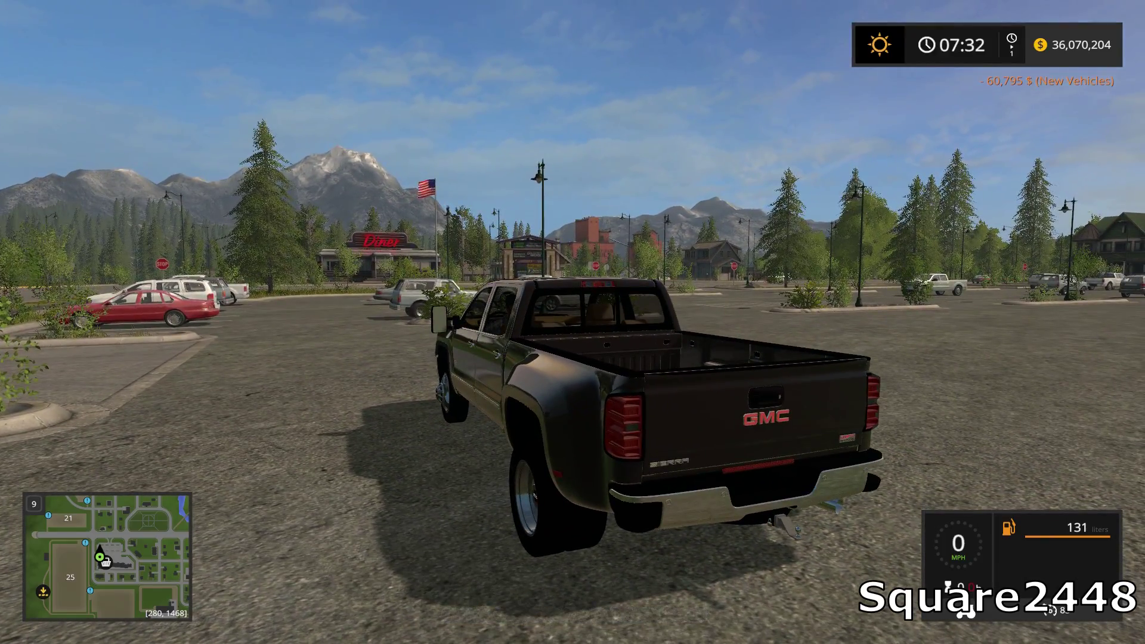
pyautogui.press('s')
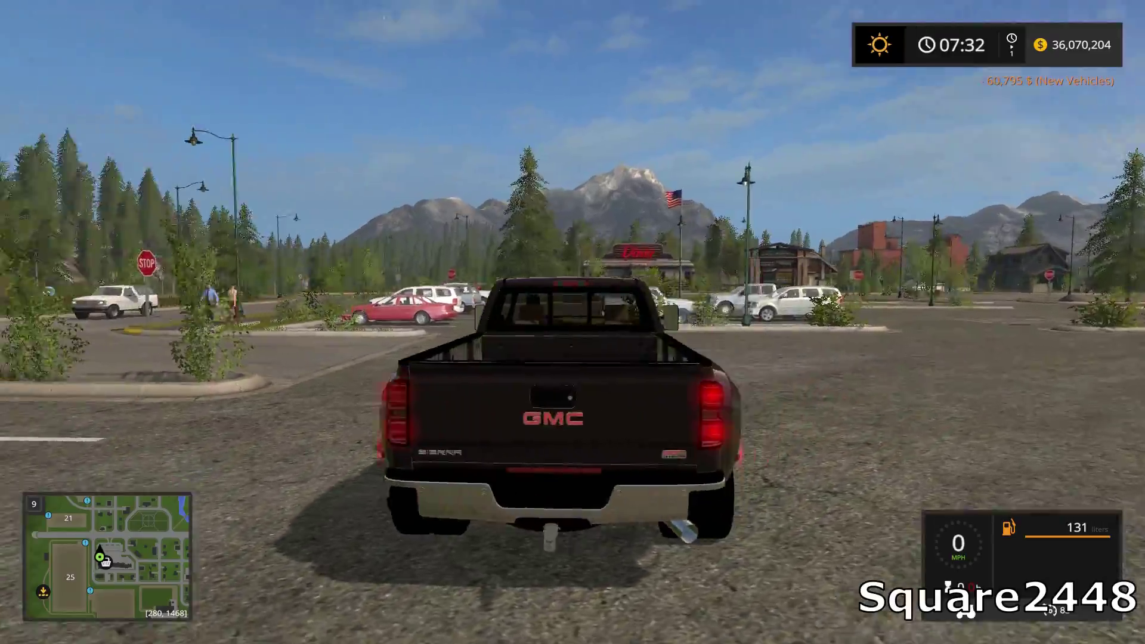
pyautogui.press('c')
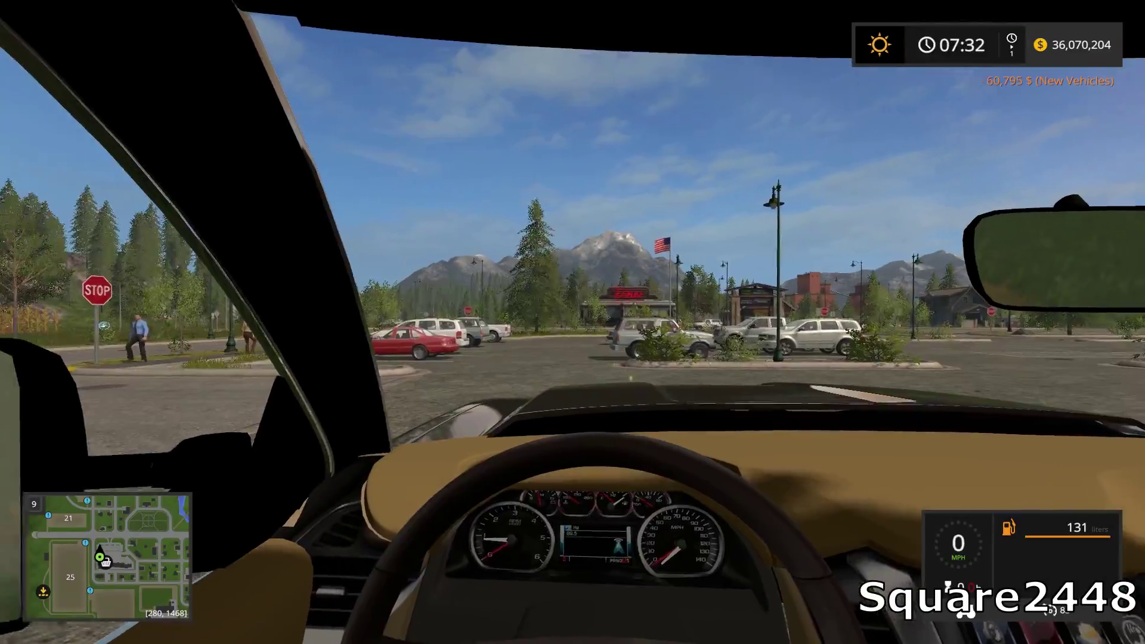
pyautogui.press('c')
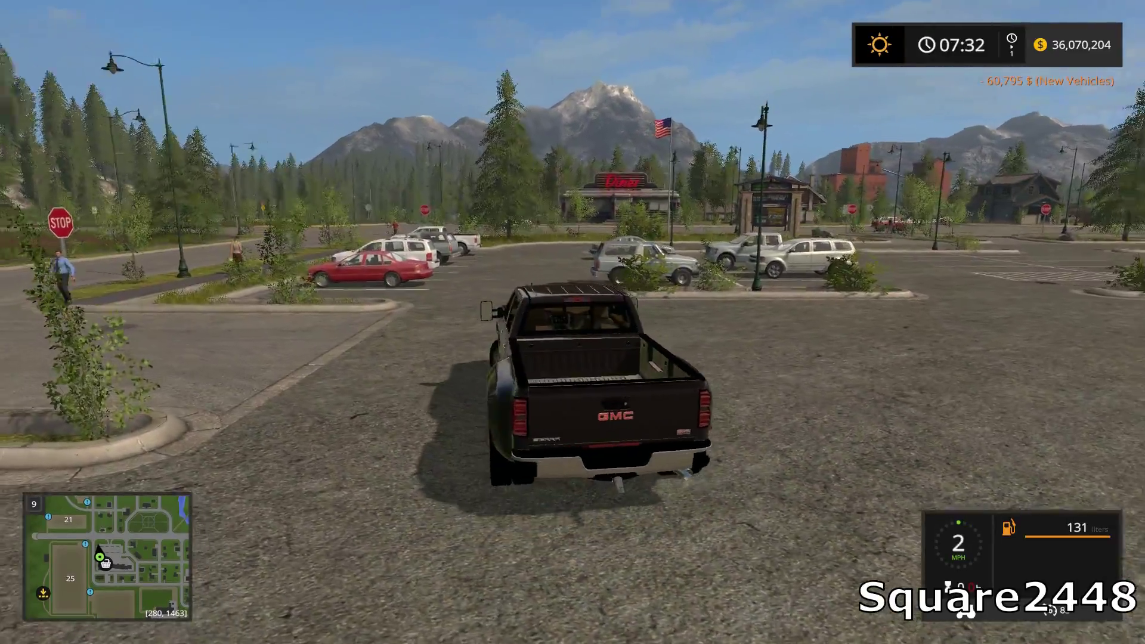